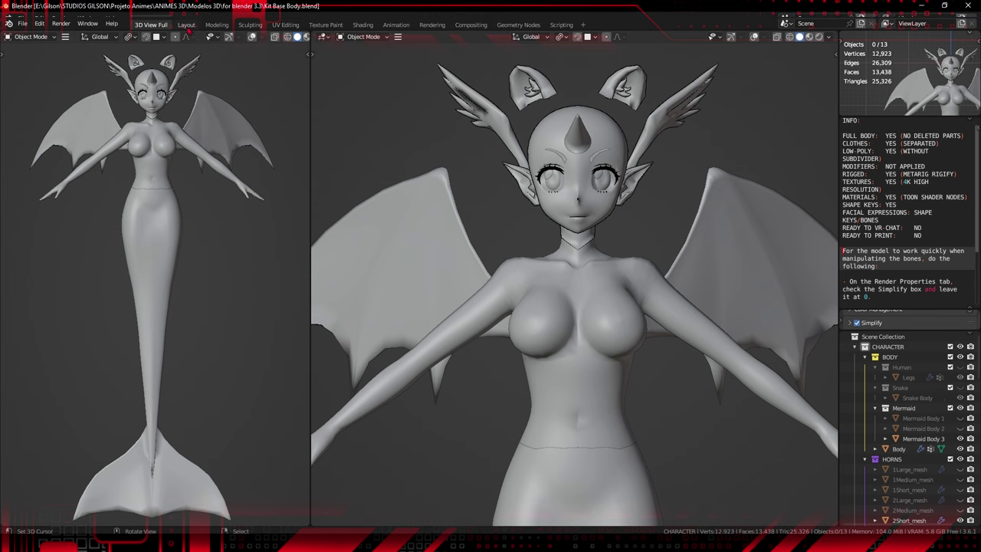
Switch to the Layout workspace to work with the character model in wireframe view
{"action": "left_click", "coordinate": [186, 24]}
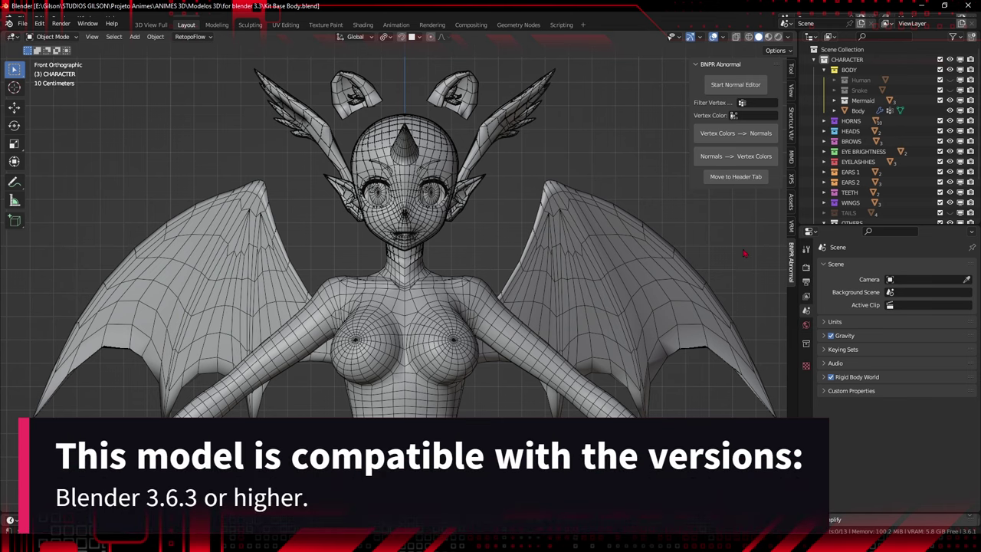
{"action": "scroll", "coordinate": [443, 333], "scroll_direction": "down", "scroll_amount": 5}
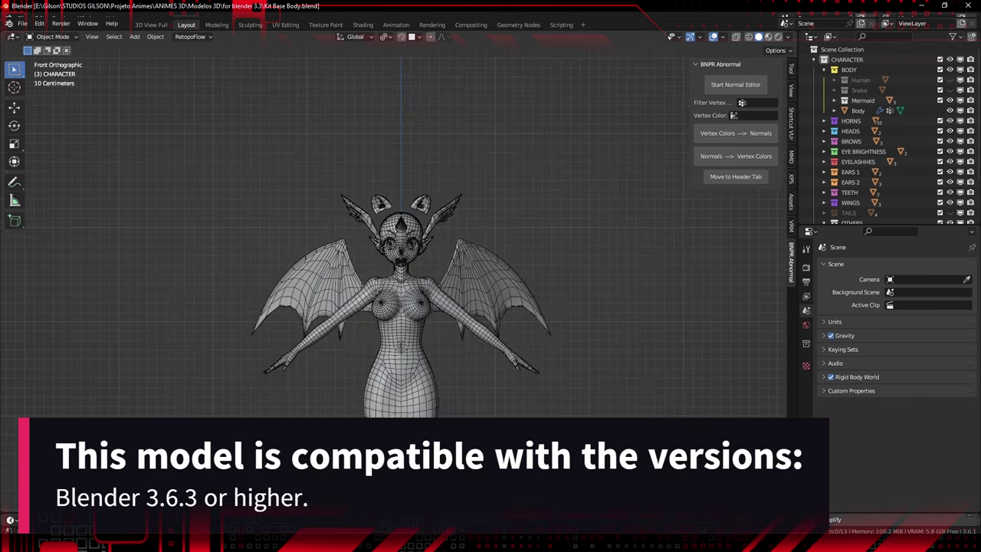
{"action": "middle_click_drag", "start_coordinate": [444, 457], "coordinate": [434, 320], "text": "shift"}
Try moving the mermaid tail and the upper body away from the character one at a time, cancelling each move
{"action": "left_click", "coordinate": [411, 311]}
{"action": "key", "text": "g"}
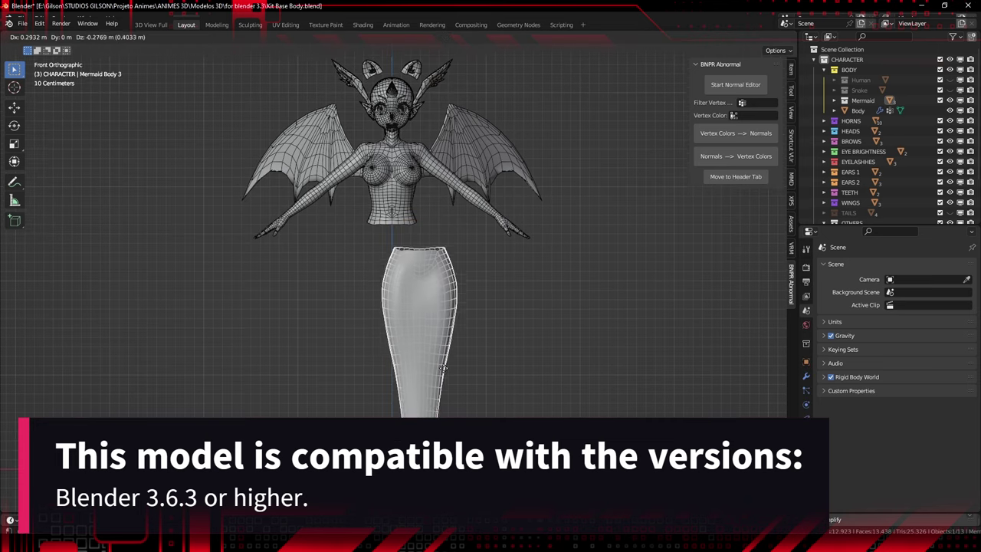
{"action": "right_click", "coordinate": [503, 374]}
{"action": "right_click", "coordinate": [403, 199]}
{"action": "key", "text": "g"}
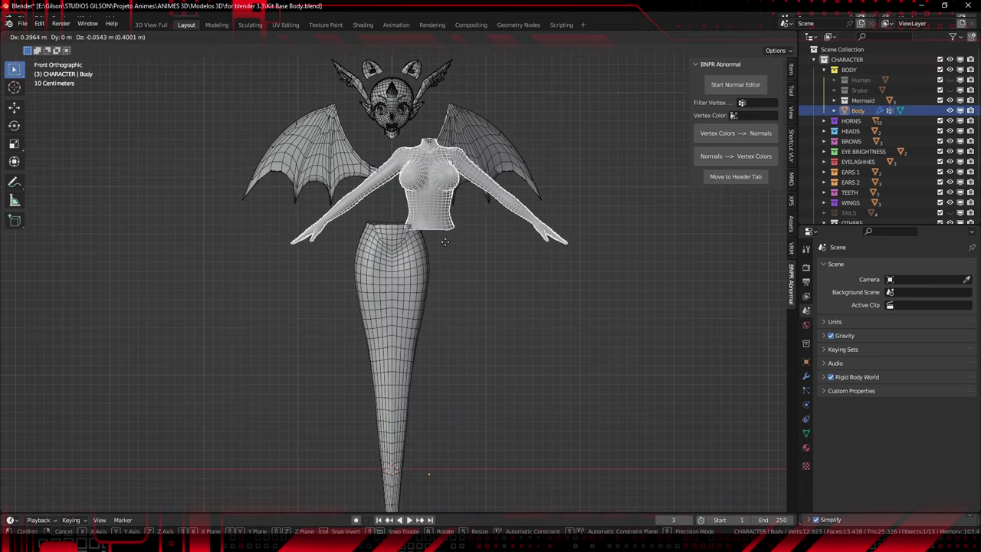
{"action": "right_click", "coordinate": [443, 250]}
Select the wings and the head in turn, and try moving the head off the neck, cancelling the move
{"action": "right_click", "coordinate": [464, 156]}
{"action": "middle_click_drag", "start_coordinate": [490, 166], "coordinate": [486, 337], "text": "shift"}
{"action": "scroll", "coordinate": [486, 330], "scroll_direction": "up", "scroll_amount": 8}
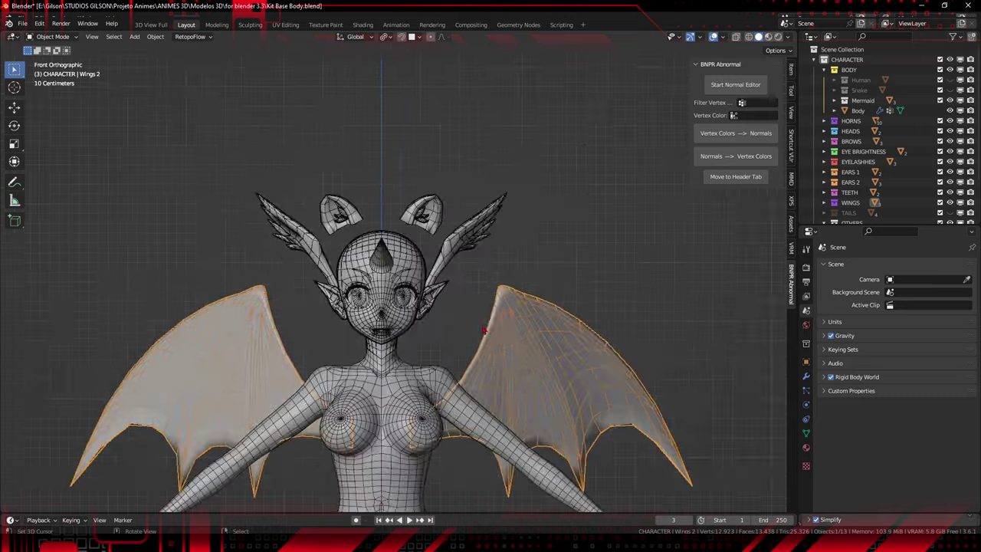
{"action": "left_click", "coordinate": [409, 368]}
{"action": "scroll", "coordinate": [388, 381], "scroll_direction": "up", "scroll_amount": 5}
{"action": "key", "text": "g"}
{"action": "right_click", "coordinate": [383, 315]}
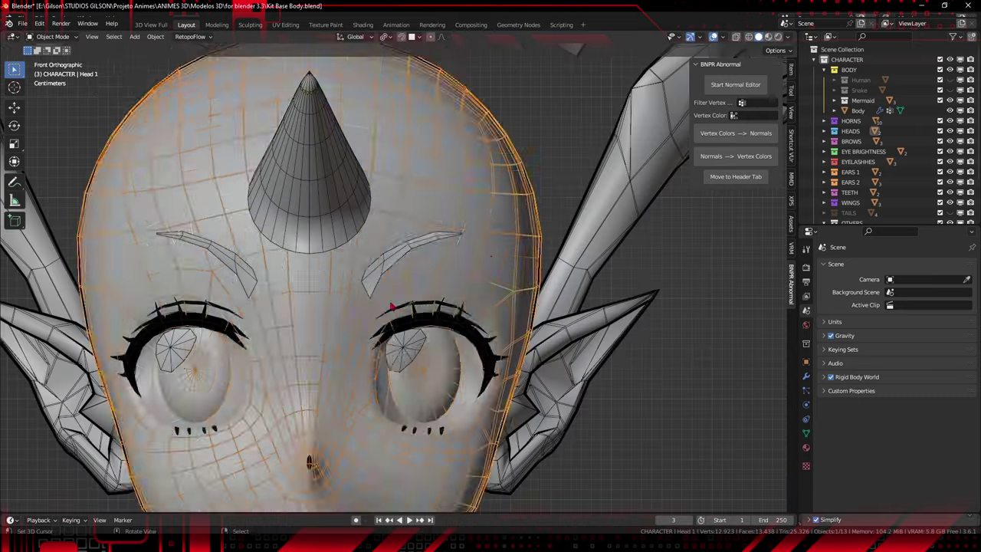
{"action": "scroll", "coordinate": [405, 317], "scroll_direction": "down", "scroll_amount": 5}
{"action": "middle_click_drag", "start_coordinate": [405, 316], "coordinate": [347, 295]}
{"action": "key", "text": "g"}
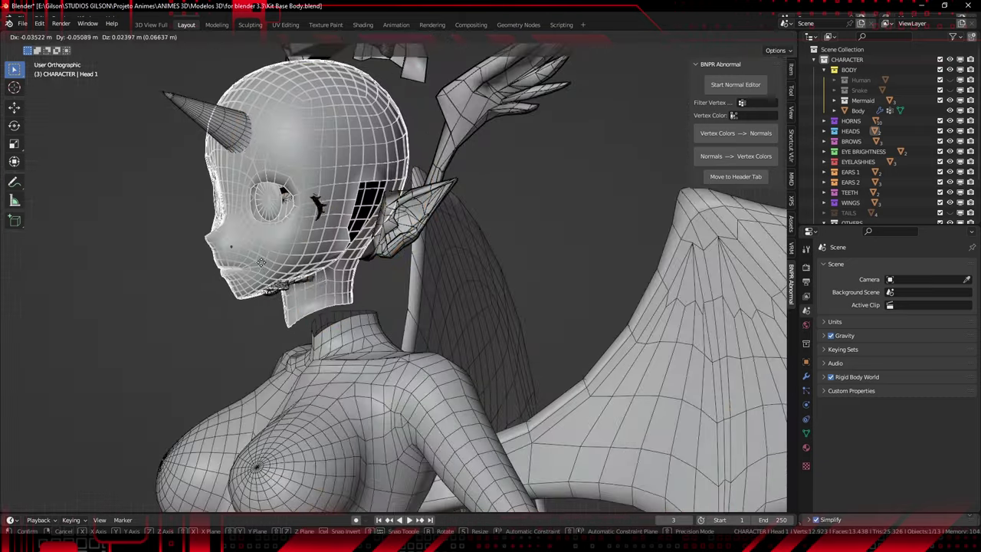
{"action": "right_click", "coordinate": [305, 280]}
Select the pointed ears and try moving them away from the head, cancelling the move
{"action": "key", "text": "KP_1"}
{"action": "scroll", "coordinate": [502, 305], "scroll_direction": "down", "scroll_amount": 2}
{"action": "scroll", "coordinate": [428, 292], "scroll_direction": "up", "scroll_amount": 6}
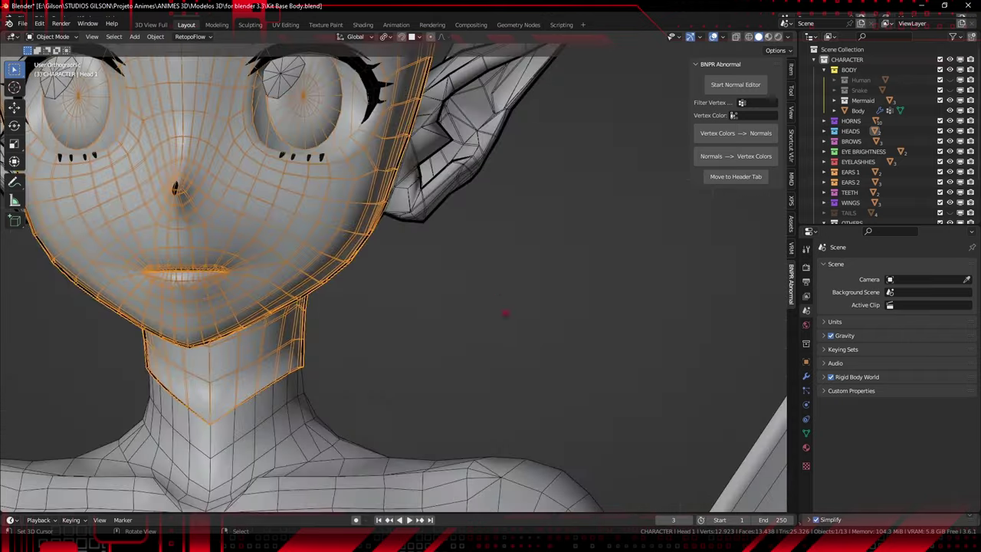
{"action": "middle_click_drag", "start_coordinate": [504, 311], "coordinate": [380, 290]}
{"action": "left_click", "coordinate": [385, 180]}
{"action": "scroll", "coordinate": [410, 297], "scroll_direction": "down", "scroll_amount": 4}
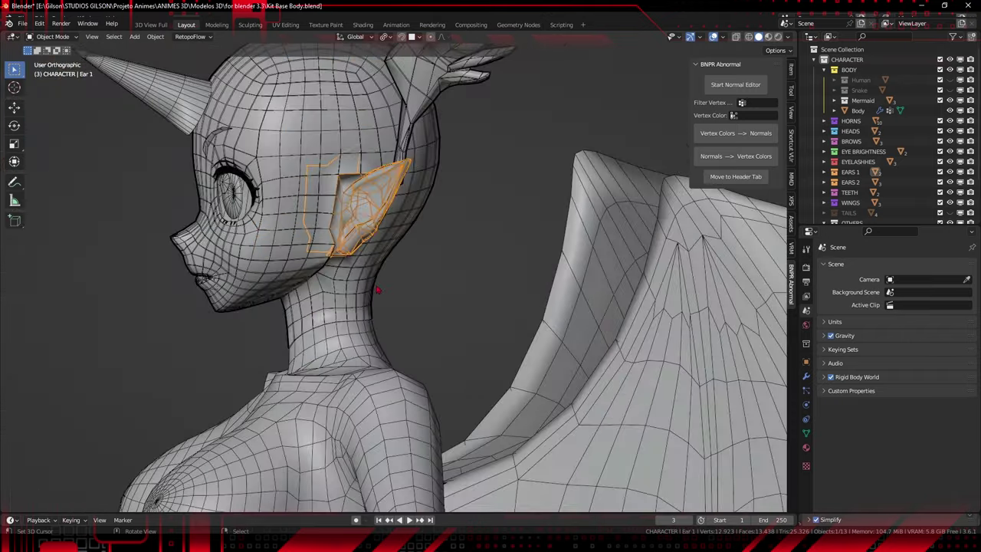
{"action": "key", "text": "g"}
{"action": "right_click", "coordinate": [462, 286]}
Replace the Mermaid lower body with the Snake one by switching collection visibility, and select the snake body
{"action": "scroll", "coordinate": [461, 288], "scroll_direction": "down", "scroll_amount": 4}
{"action": "key", "text": "KP_1"}
{"action": "scroll", "coordinate": [430, 338], "scroll_direction": "up", "scroll_amount": 2}
{"action": "scroll", "coordinate": [447, 390], "scroll_direction": "down", "scroll_amount": 5}
{"action": "middle_click_drag", "start_coordinate": [447, 389], "coordinate": [457, 329], "text": "shift"}
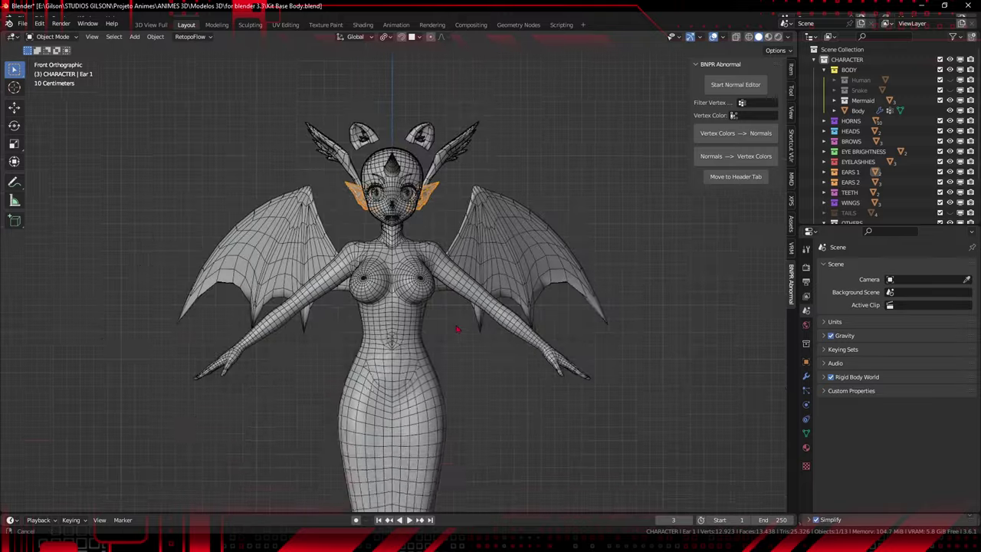
{"action": "scroll", "coordinate": [457, 330], "scroll_direction": "down", "scroll_amount": 5}
{"action": "scroll", "coordinate": [516, 374], "scroll_direction": "up", "scroll_amount": 2}
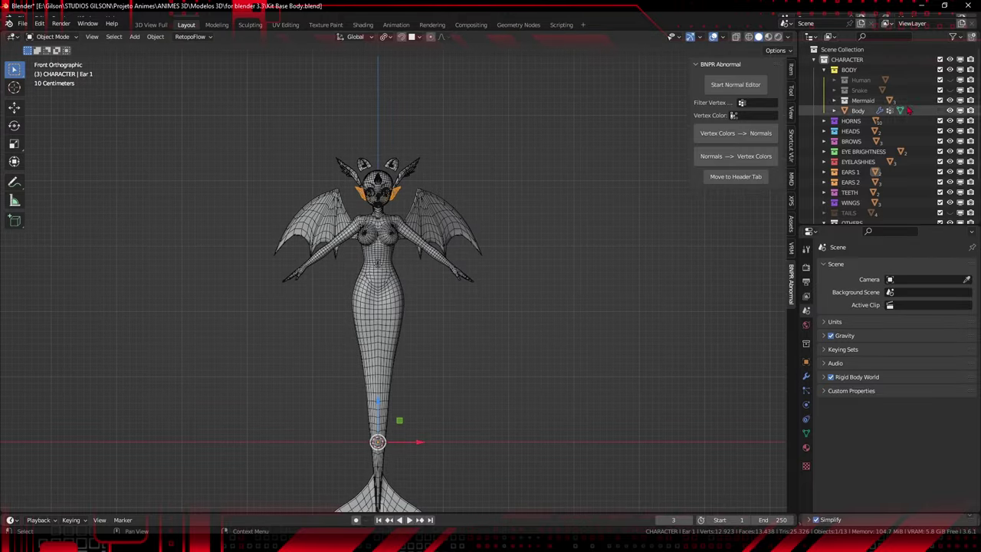
{"action": "left_click", "coordinate": [950, 100]}
{"action": "left_click", "coordinate": [950, 91]}
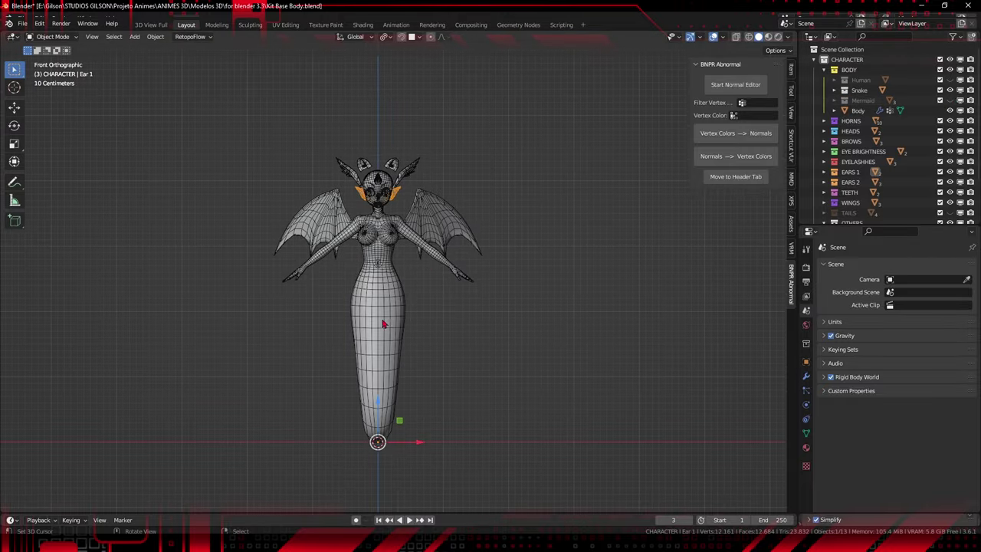
{"action": "middle_click_drag", "start_coordinate": [475, 292], "coordinate": [383, 337]}
{"action": "left_click", "coordinate": [370, 350]}
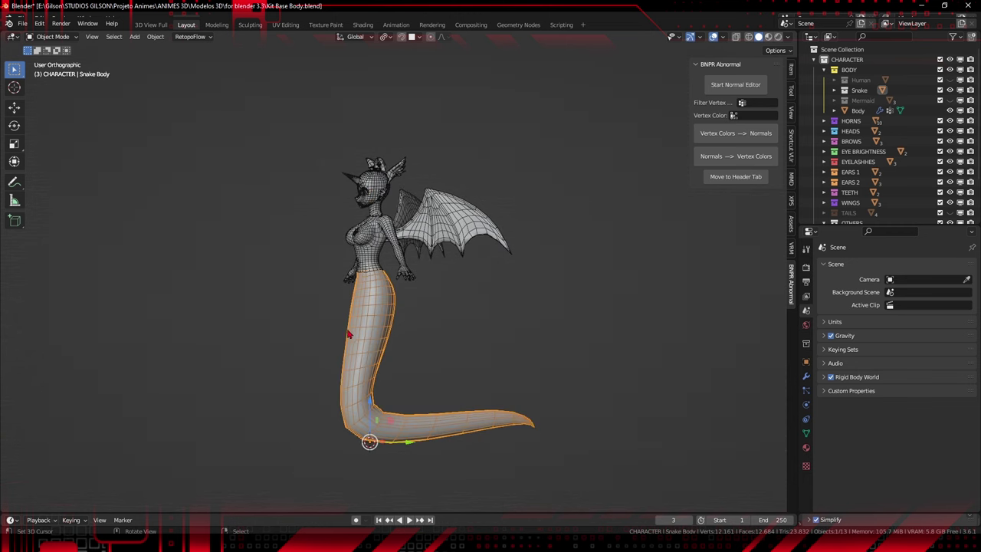
Hide the Snake collection, show the Human collection instead, and select the legs
{"action": "left_click", "coordinate": [950, 90]}
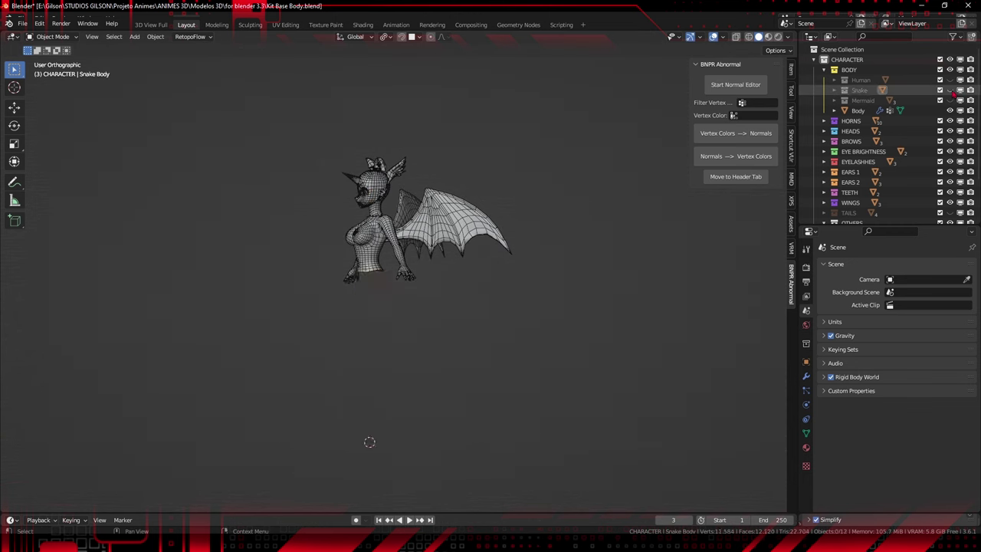
{"action": "left_click", "coordinate": [950, 80]}
{"action": "scroll", "coordinate": [368, 322], "scroll_direction": "up", "scroll_amount": 5}
{"action": "left_click", "coordinate": [365, 351]}
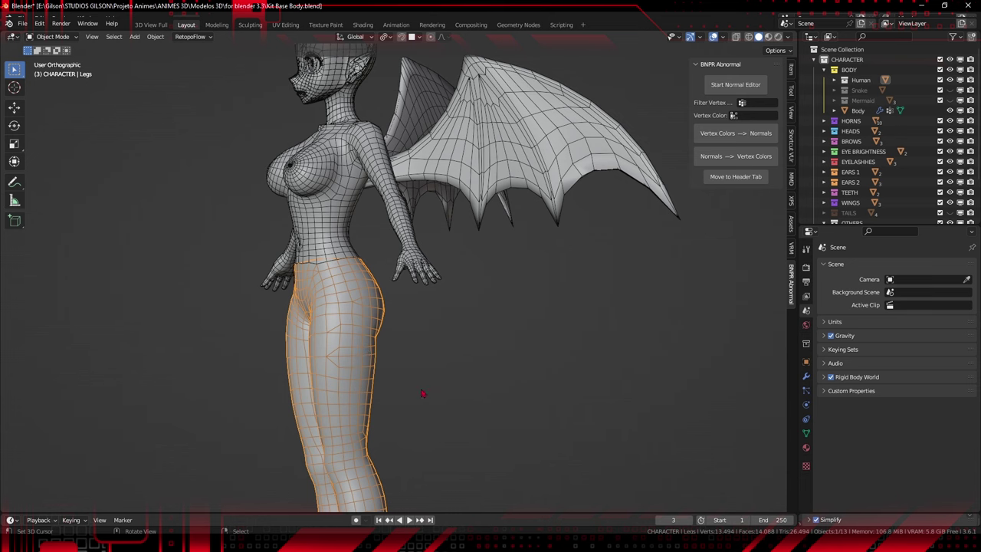
Hide Head 1 in the HEADS collection and show Head 2 in its place
{"action": "key", "text": "KP_1"}
{"action": "middle_click_drag", "start_coordinate": [616, 240], "coordinate": [626, 424], "text": "shift"}
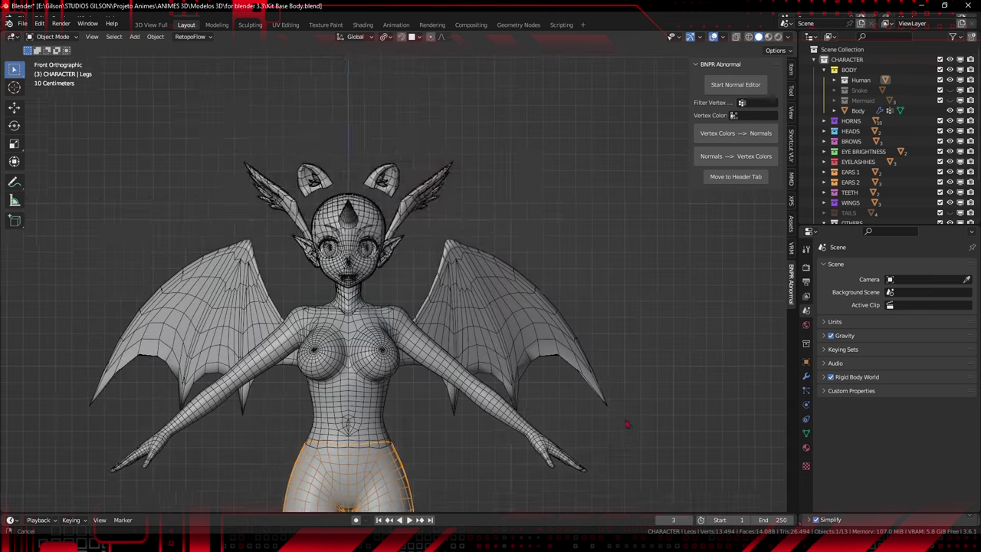
{"action": "scroll", "coordinate": [626, 424], "scroll_direction": "up", "scroll_amount": 2}
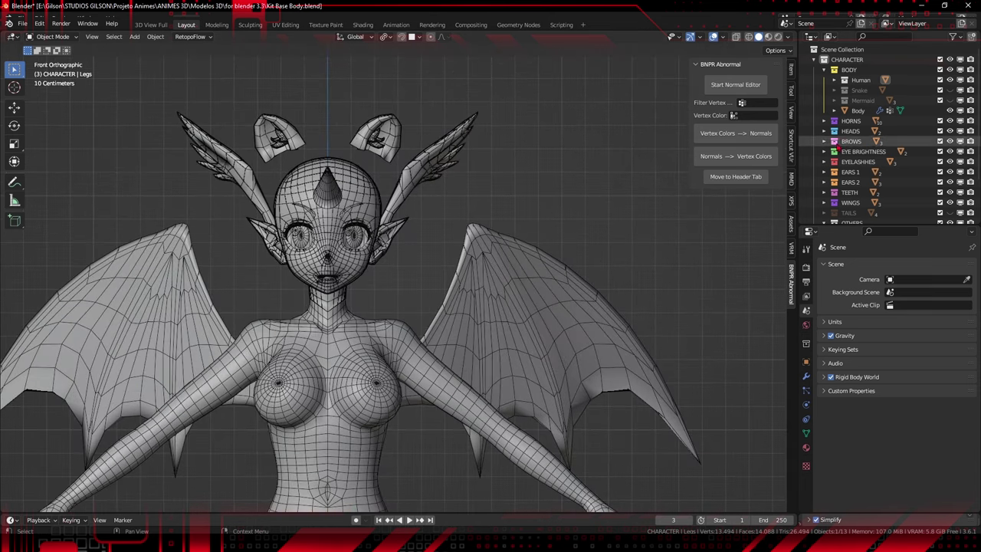
{"action": "left_click", "coordinate": [951, 142]}
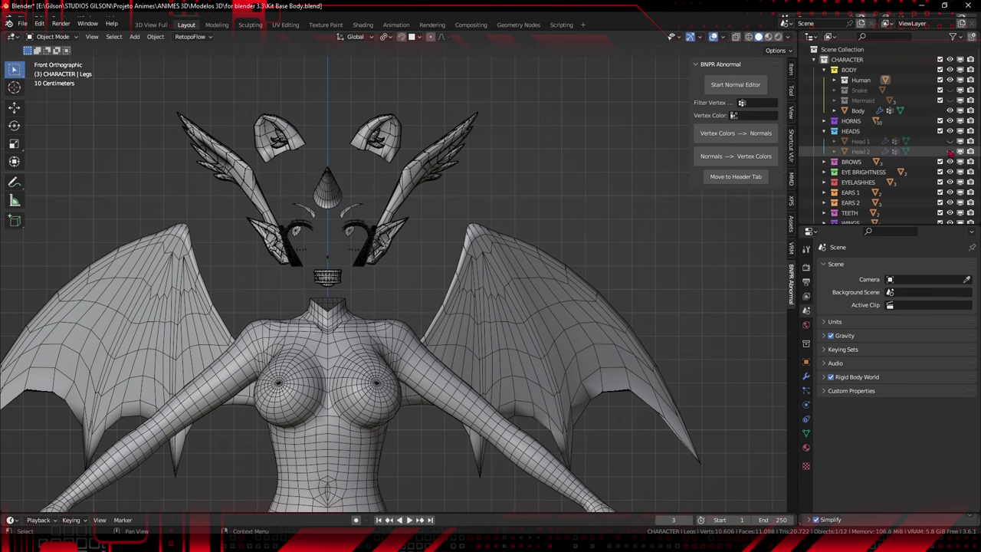
{"action": "left_click", "coordinate": [950, 152]}
Replace Eyelashes 1 with Eyelashes 2, and briefly show the "> <" eyelashes before hiding them again
{"action": "scroll", "coordinate": [567, 287], "scroll_direction": "up", "scroll_amount": 9}
{"action": "middle_click_drag", "start_coordinate": [299, 248], "coordinate": [604, 389], "text": "shift"}
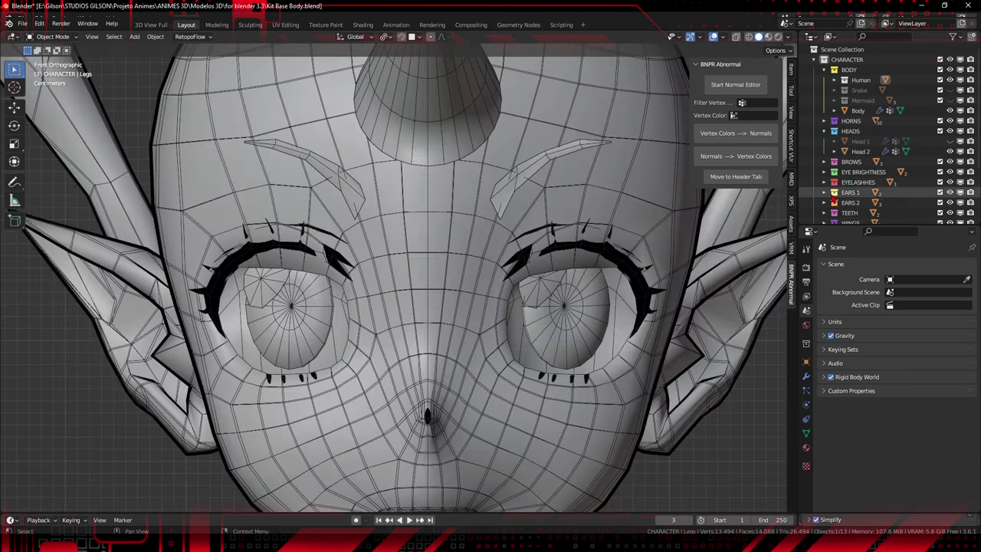
{"action": "left_click", "coordinate": [834, 182]}
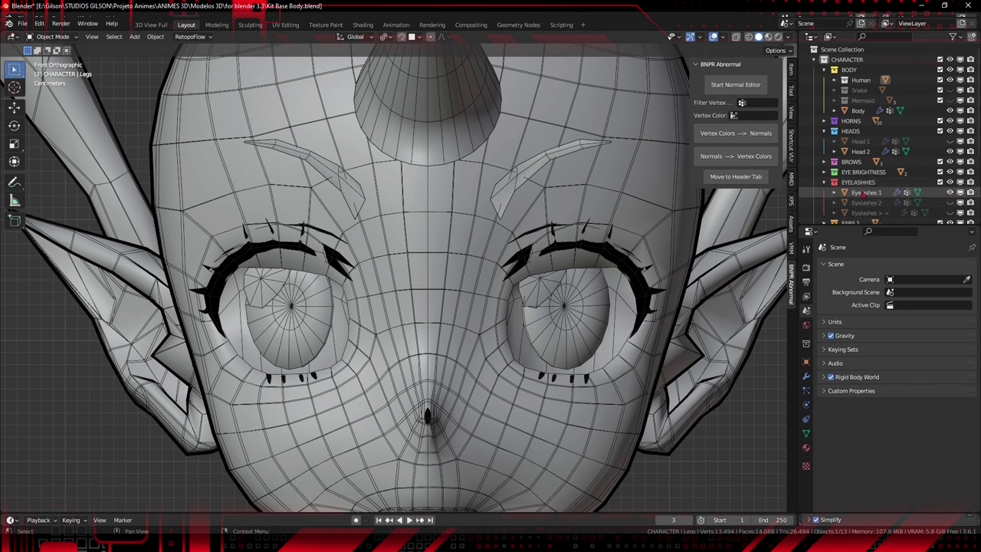
{"action": "left_click", "coordinate": [950, 193]}
{"action": "left_click", "coordinate": [950, 203]}
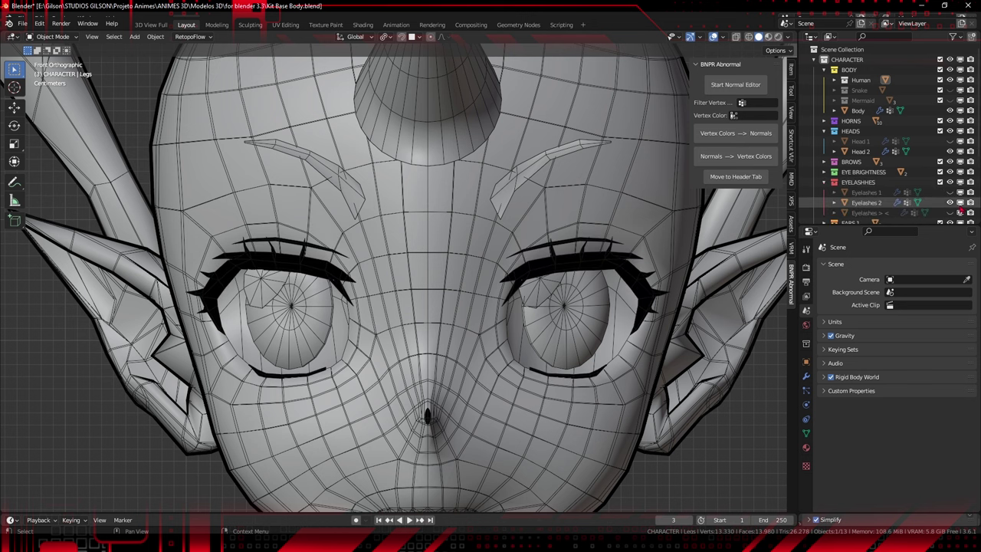
{"action": "left_click", "coordinate": [950, 213]}
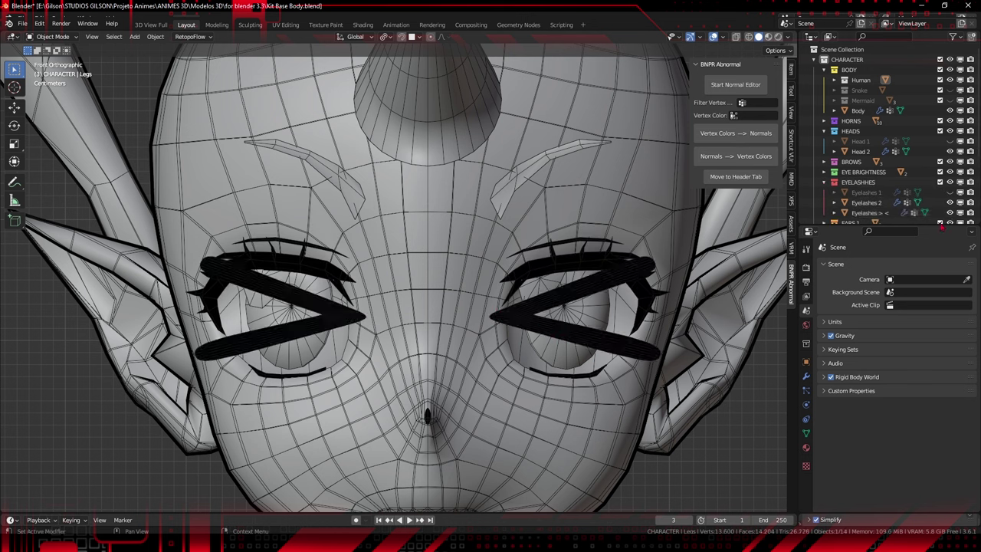
{"action": "left_click", "coordinate": [950, 212]}
Hide Brows 3 and preview Brows 2 and Brows 1 in turn, leaving all brows hidden
{"action": "scroll", "coordinate": [529, 291], "scroll_direction": "down", "scroll_amount": 3}
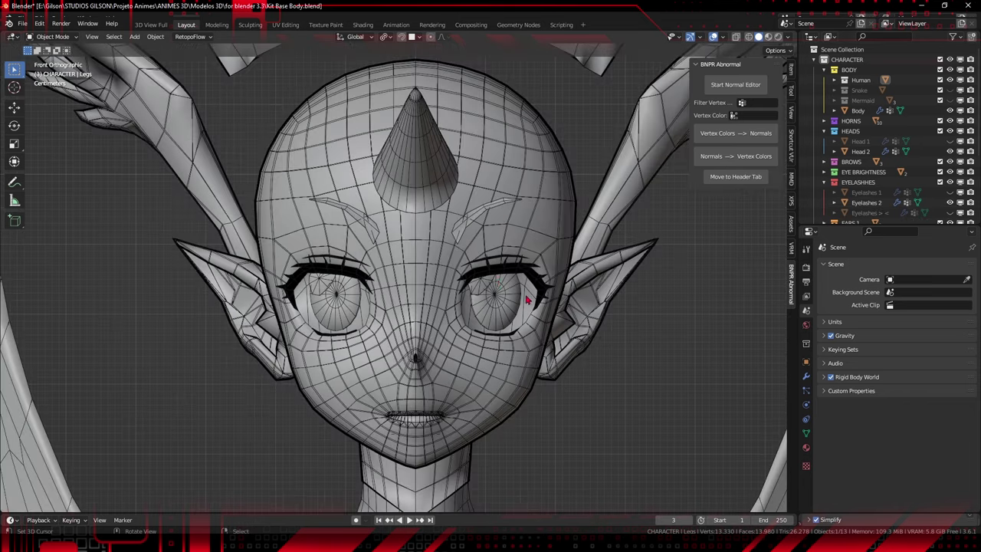
{"action": "left_click", "coordinate": [851, 162]}
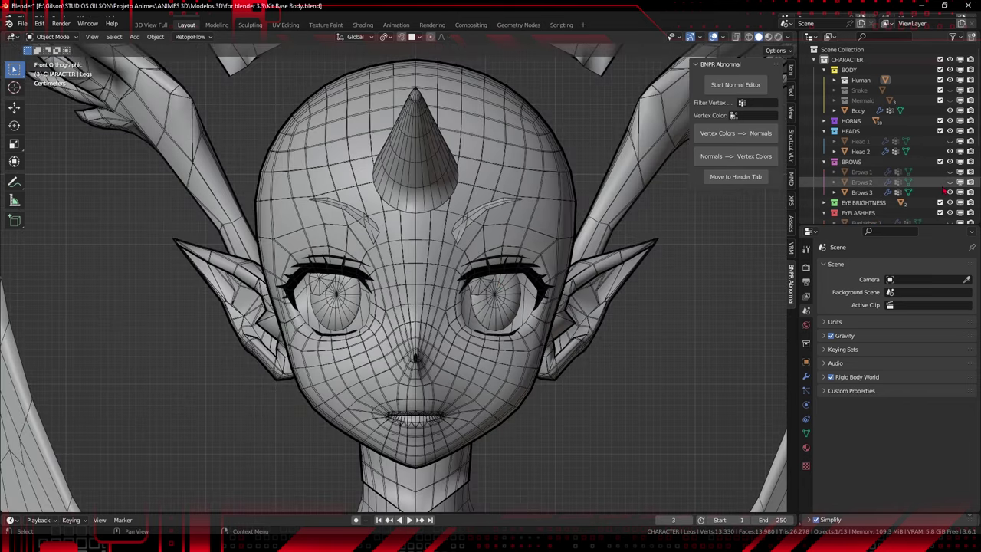
{"action": "left_click", "coordinate": [950, 192]}
{"action": "left_click", "coordinate": [950, 184]}
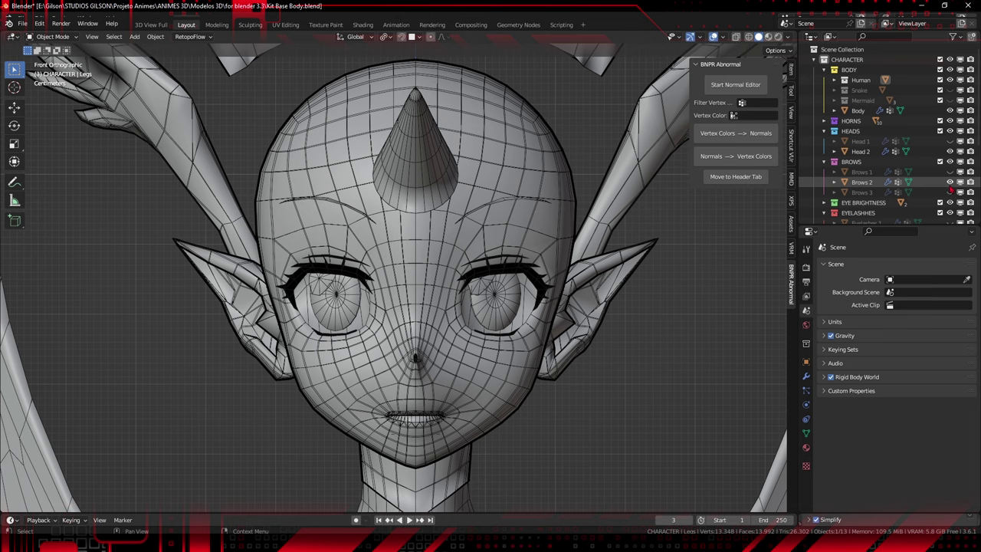
{"action": "left_click", "coordinate": [951, 182]}
{"action": "left_click", "coordinate": [951, 173]}
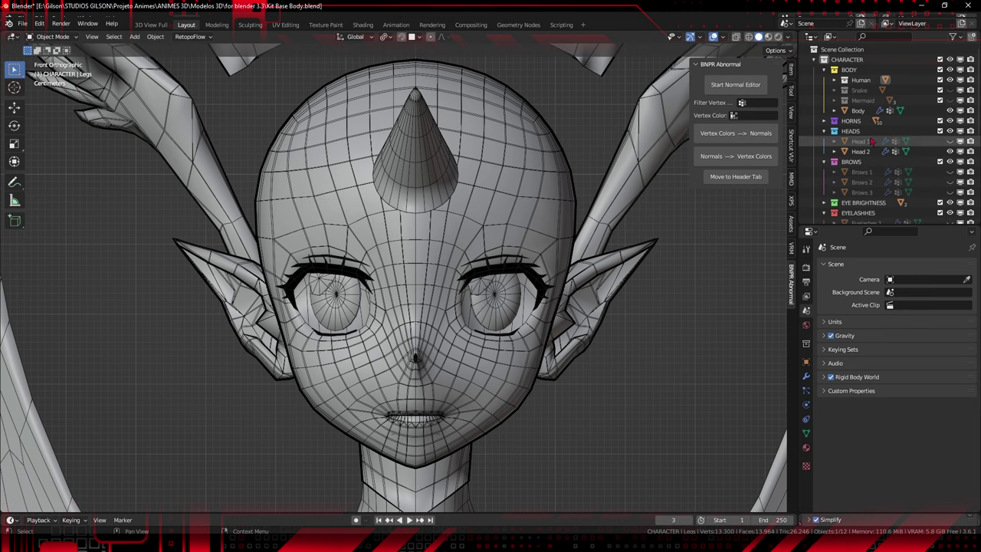
Hide the 2Short_mesh horn in the HORNS collection, and preview the 1Large_mesh horns before hiding them again
{"action": "left_click", "coordinate": [825, 121]}
{"action": "middle_click_drag", "start_coordinate": [540, 264], "coordinate": [437, 263]}
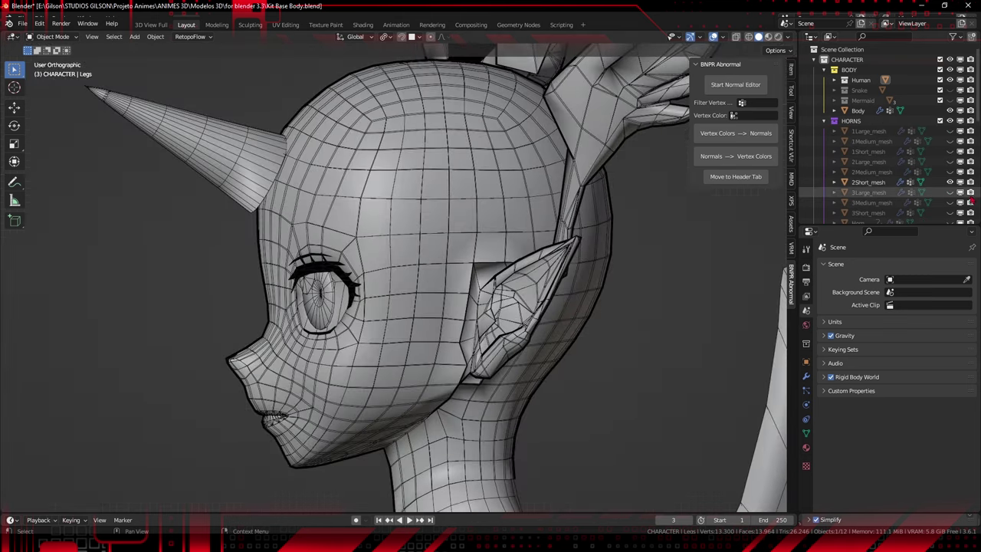
{"action": "left_click", "coordinate": [951, 182]}
{"action": "left_click", "coordinate": [951, 132]}
{"action": "scroll", "coordinate": [390, 300], "scroll_direction": "down", "scroll_amount": 5}
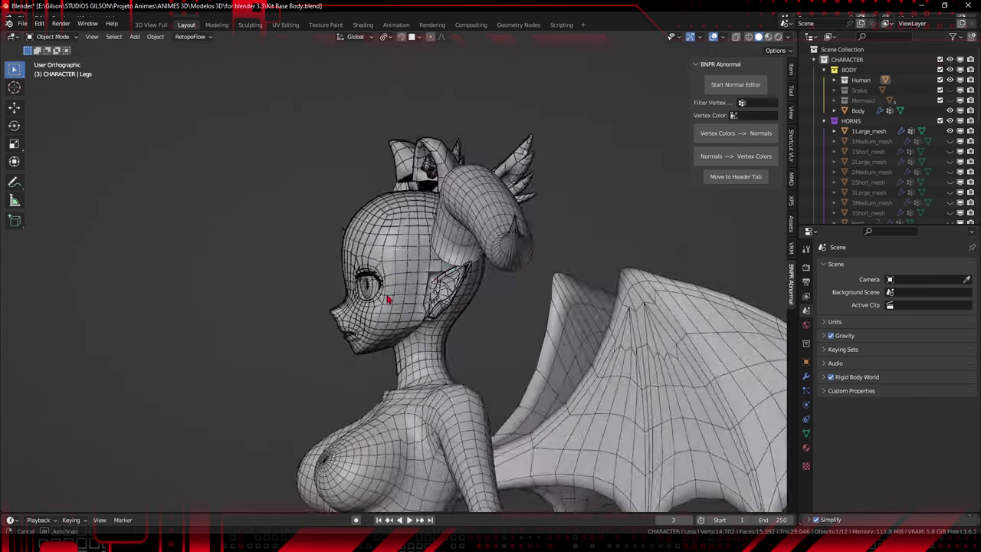
{"action": "middle_click_drag", "start_coordinate": [389, 300], "coordinate": [451, 292]}
{"action": "left_click", "coordinate": [951, 131]}
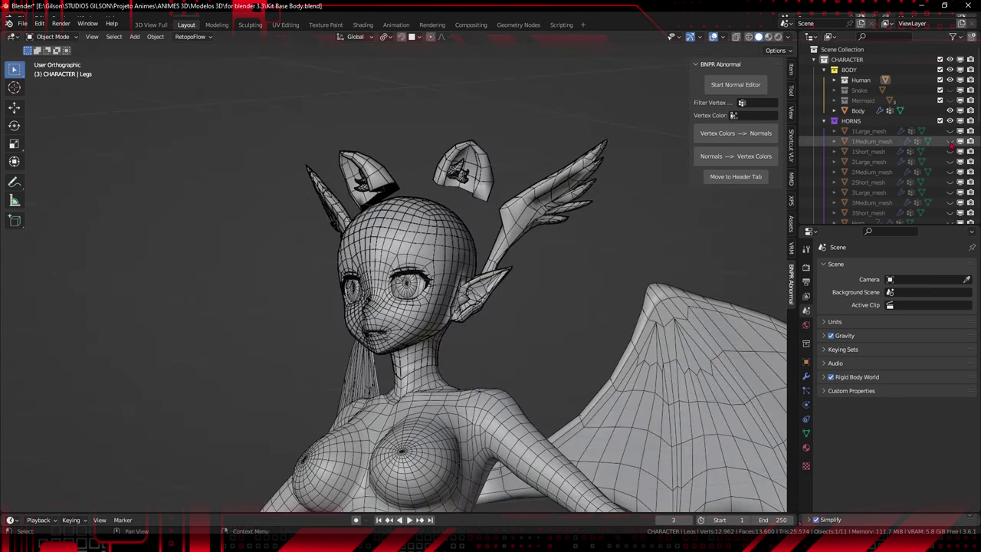
Preview the 1Medium_mesh, 1Short_mesh, 2Large_mesh and 2Medium_mesh horns one at a time, hiding each again
{"action": "left_click", "coordinate": [951, 141]}
{"action": "middle_click_drag", "start_coordinate": [617, 349], "coordinate": [643, 360]}
{"action": "left_click", "coordinate": [950, 141]}
{"action": "left_click", "coordinate": [950, 151]}
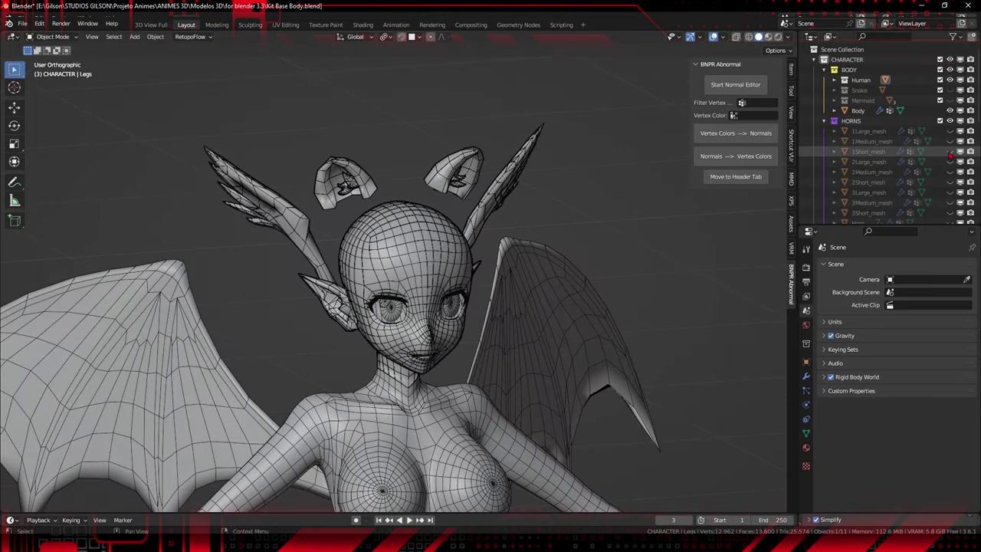
{"action": "left_click", "coordinate": [951, 162]}
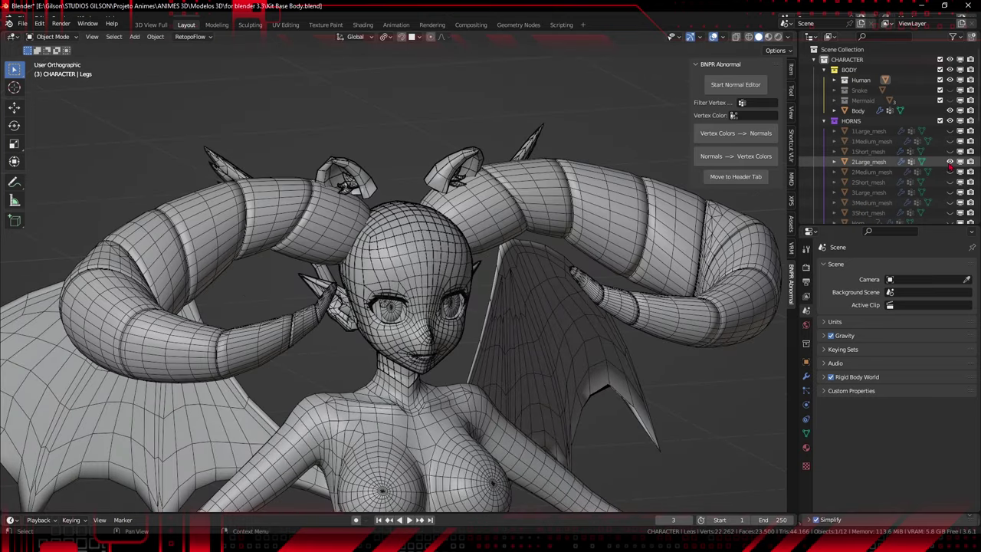
{"action": "left_click", "coordinate": [951, 162]}
{"action": "left_click", "coordinate": [951, 172]}
{"action": "left_click", "coordinate": [951, 173]}
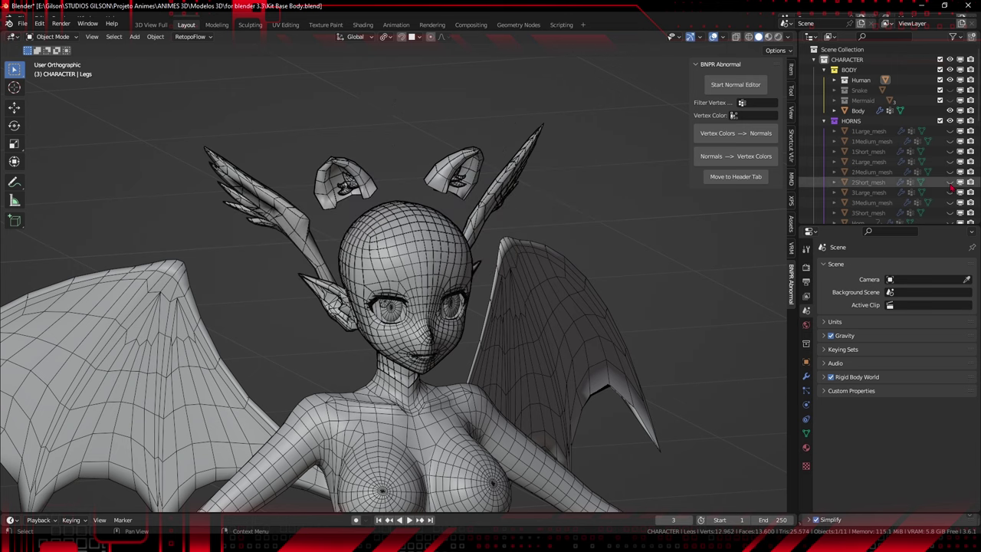
Preview the 3Large_mesh and 3Medium_mesh horns in turn, hide them, and leave the 3Short_mesh horn visible
{"action": "left_click", "coordinate": [951, 183]}
{"action": "left_click", "coordinate": [951, 192]}
{"action": "middle_click_drag", "start_coordinate": [568, 352], "coordinate": [618, 358]}
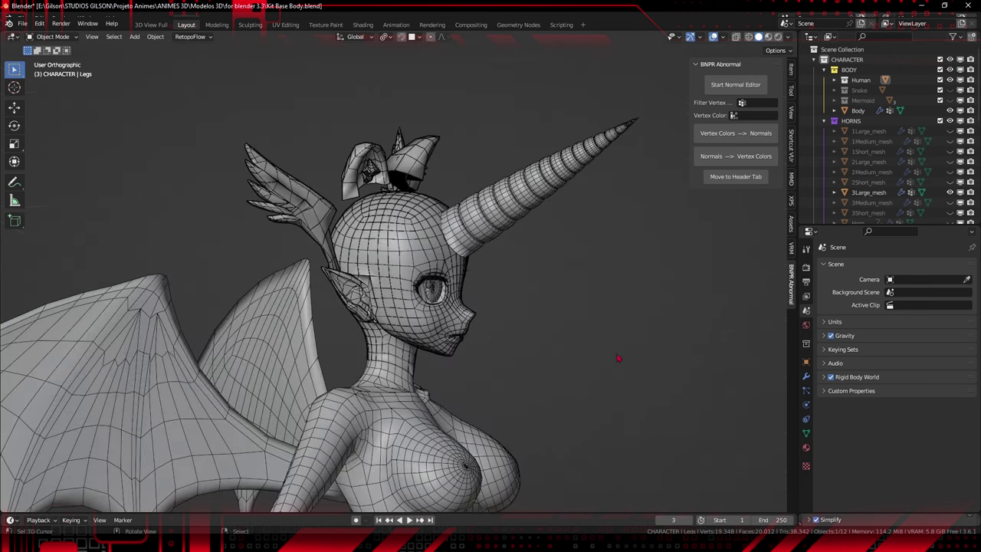
{"action": "left_click", "coordinate": [951, 193]}
{"action": "left_click", "coordinate": [950, 203]}
{"action": "middle_click_drag", "start_coordinate": [429, 222], "coordinate": [519, 362]}
{"action": "left_click", "coordinate": [951, 203]}
{"action": "left_click", "coordinate": [951, 212]}
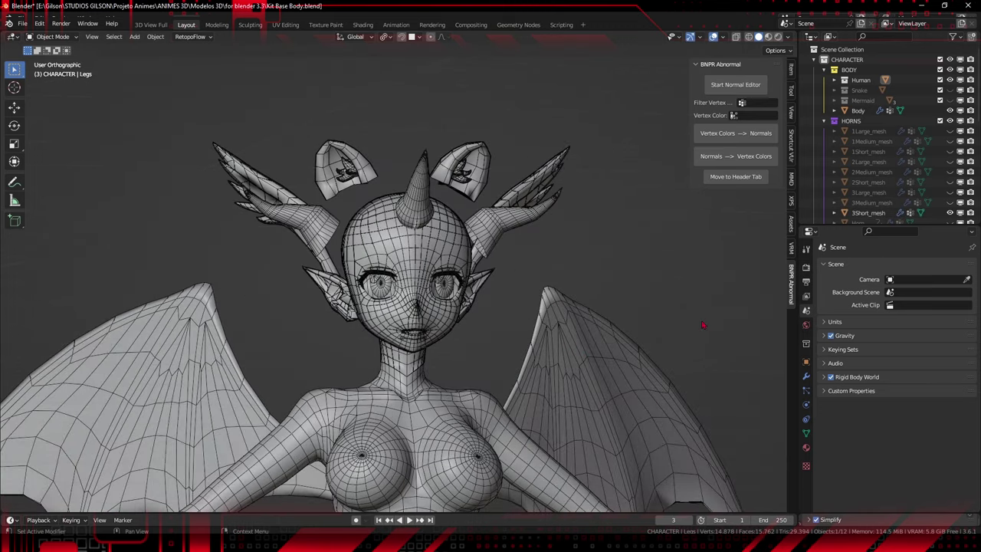
{"action": "middle_click_drag", "start_coordinate": [583, 399], "coordinate": [470, 365]}
{"action": "scroll", "coordinate": [941, 215], "scroll_direction": "down", "scroll_amount": 4}
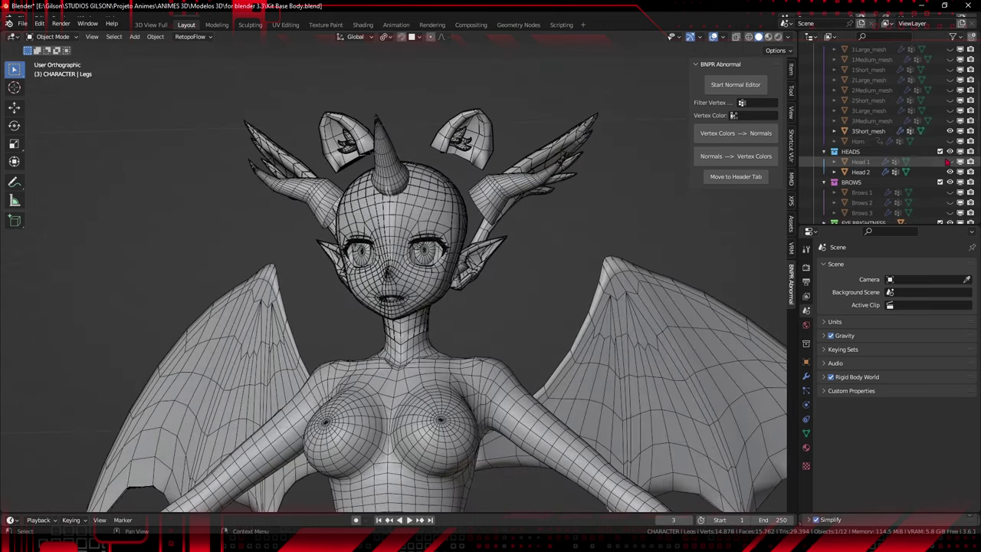
Swap the 3Short_mesh horn for the Horn mesh in the HORNS collection and show Brows 3
{"action": "left_click", "coordinate": [951, 131]}
{"action": "left_click", "coordinate": [950, 141]}
{"action": "middle_click_drag", "start_coordinate": [506, 338], "coordinate": [614, 338]}
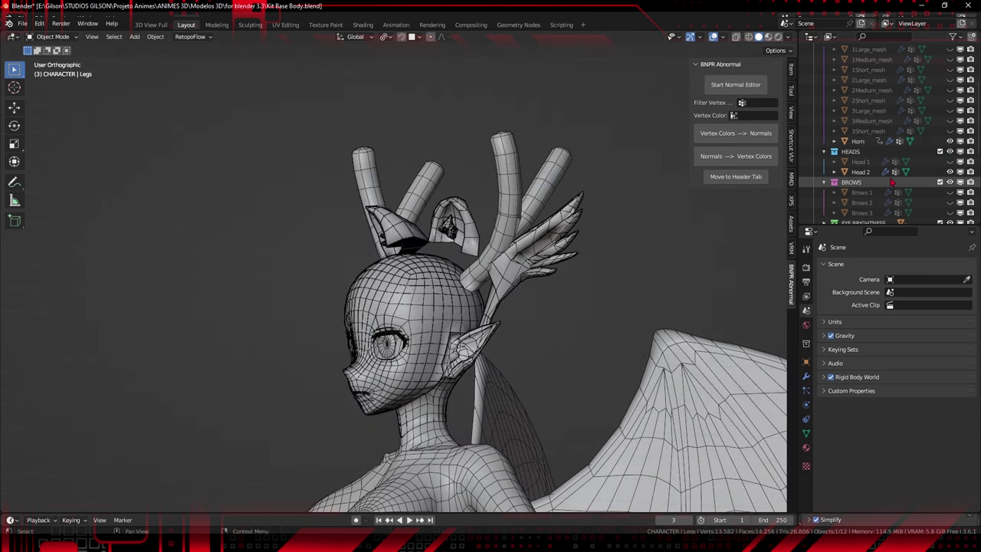
{"action": "scroll", "coordinate": [900, 172], "scroll_direction": "down", "scroll_amount": 1}
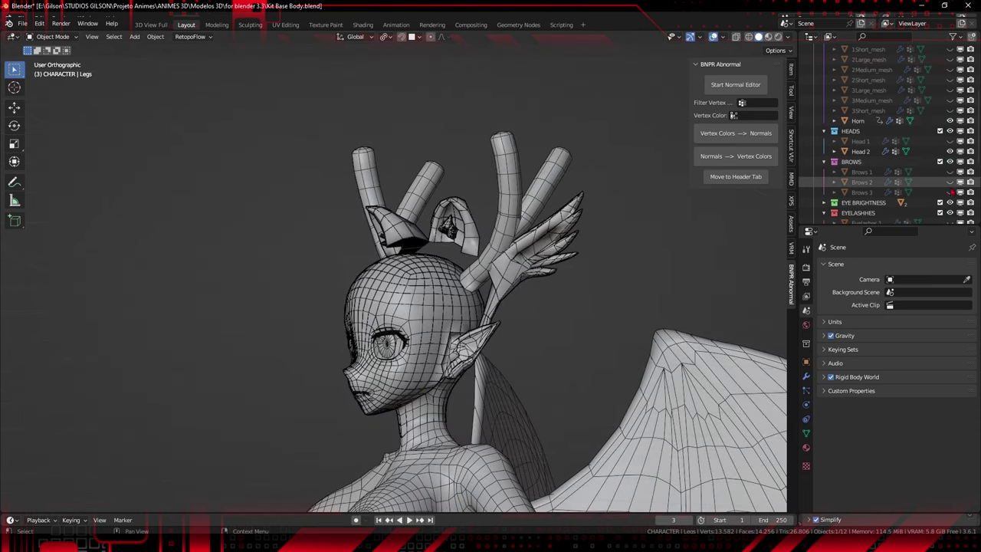
{"action": "scroll", "coordinate": [888, 207], "scroll_direction": "down", "scroll_amount": 2}
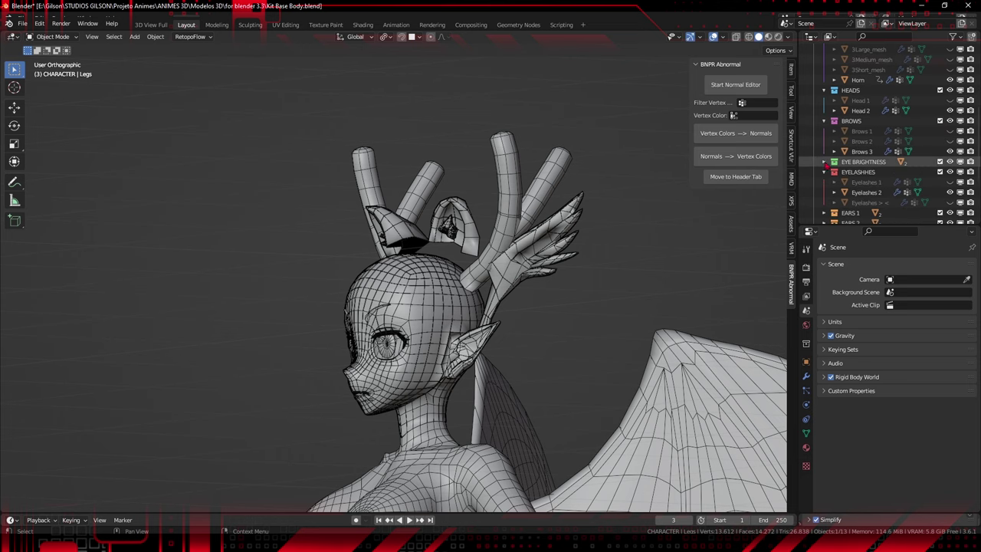
Expand the EYE BRIGHTNESS collection and swap Eye shine 2 for Eye shine 1
{"action": "left_click", "coordinate": [825, 162]}
{"action": "scroll", "coordinate": [429, 322], "scroll_direction": "up", "scroll_amount": 5}
{"action": "middle_click_drag", "start_coordinate": [368, 337], "coordinate": [446, 400]}
{"action": "middle_click_drag", "start_coordinate": [446, 400], "coordinate": [489, 275], "text": "shift"}
{"action": "scroll", "coordinate": [489, 274], "scroll_direction": "up", "scroll_amount": 5}
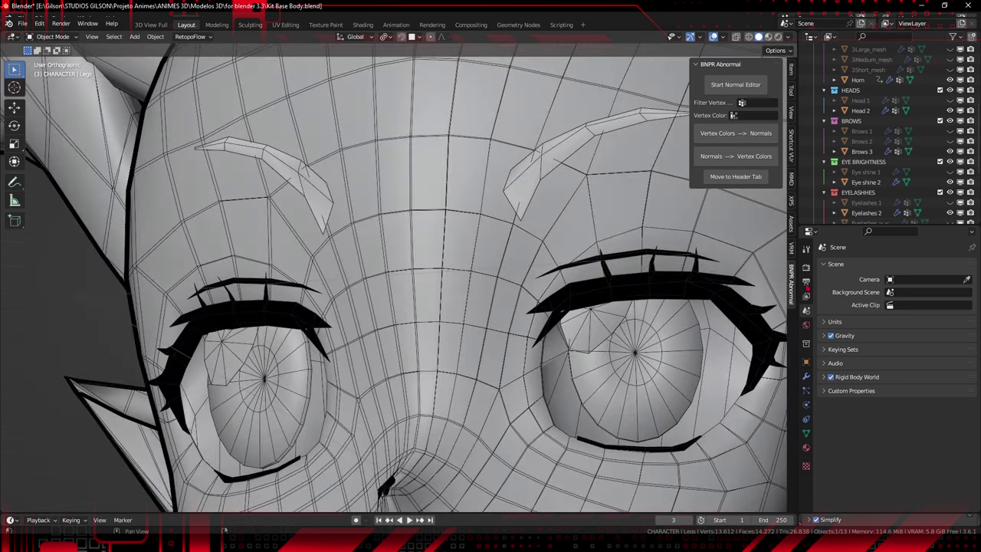
{"action": "left_click", "coordinate": [950, 182]}
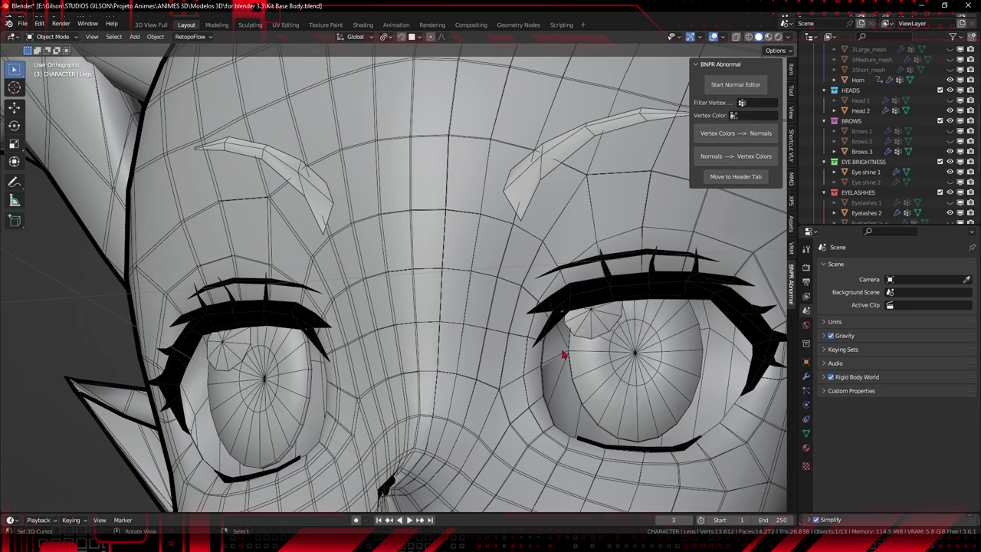
Expand the EARS 1 collection and replace the pointed Ear 1 with Ear 2
{"action": "scroll", "coordinate": [619, 345], "scroll_direction": "down", "scroll_amount": 6}
{"action": "key", "text": "KP_1"}
{"action": "scroll", "coordinate": [872, 172], "scroll_direction": "down", "scroll_amount": 4}
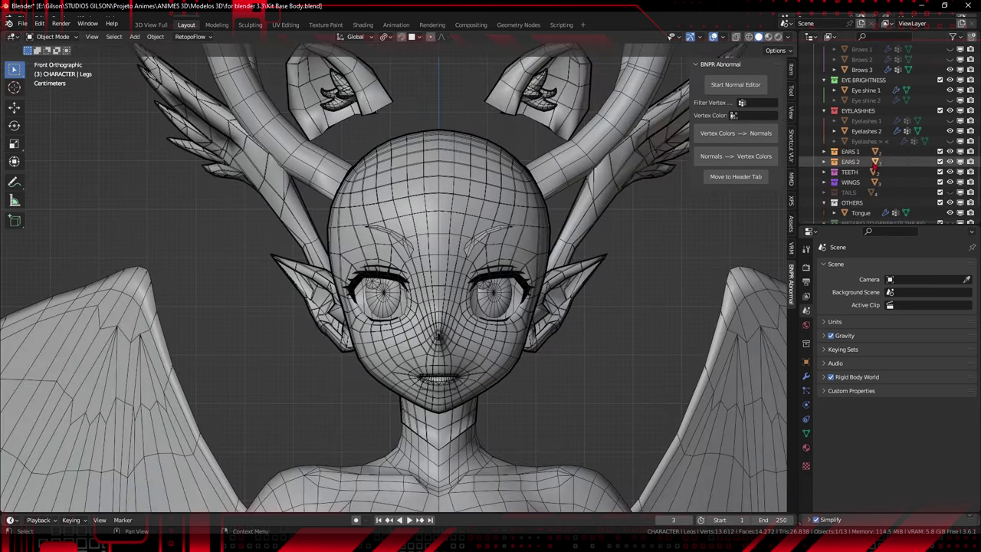
{"action": "left_click", "coordinate": [825, 152]}
{"action": "middle_click_drag", "start_coordinate": [603, 288], "coordinate": [491, 308]}
{"action": "left_click", "coordinate": [952, 163]}
{"action": "left_click", "coordinate": [951, 173]}
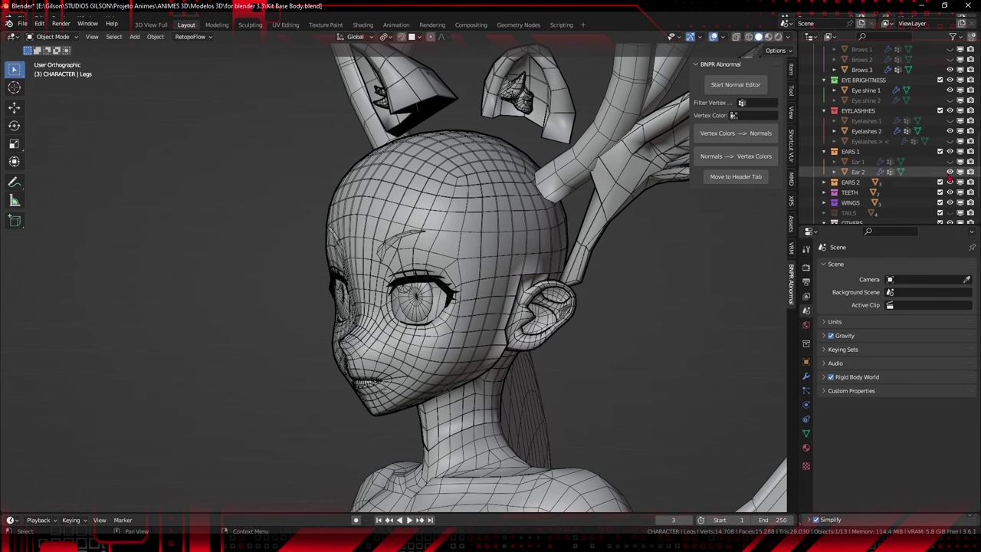
{"action": "scroll", "coordinate": [524, 379], "scroll_direction": "up", "scroll_amount": 1}
{"action": "middle_click_drag", "start_coordinate": [519, 381], "coordinate": [496, 381]}
Expand the EARS 2 collection and toggle the Cat Ears off and back on
{"action": "left_click", "coordinate": [824, 182]}
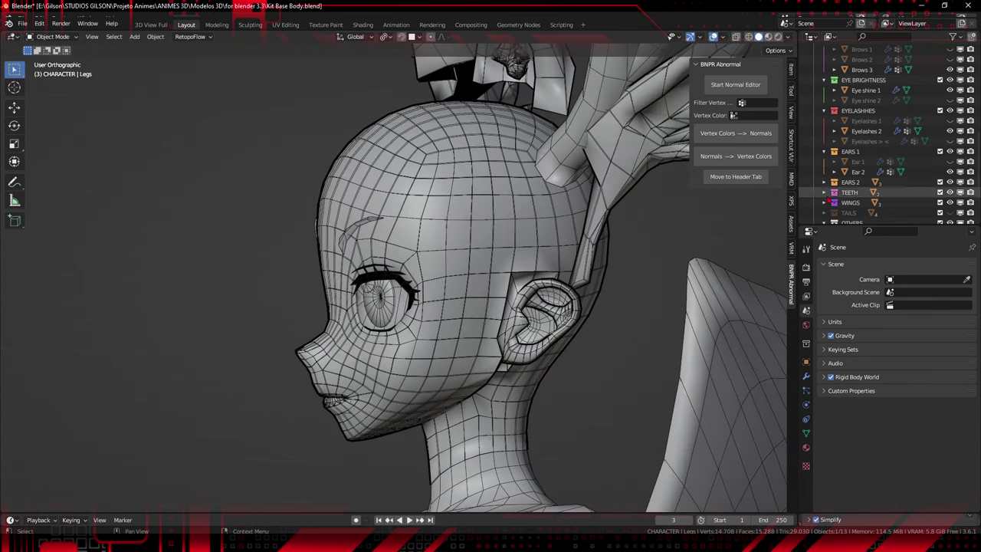
{"action": "scroll", "coordinate": [920, 172], "scroll_direction": "down", "scroll_amount": 2}
{"action": "left_click", "coordinate": [950, 153]}
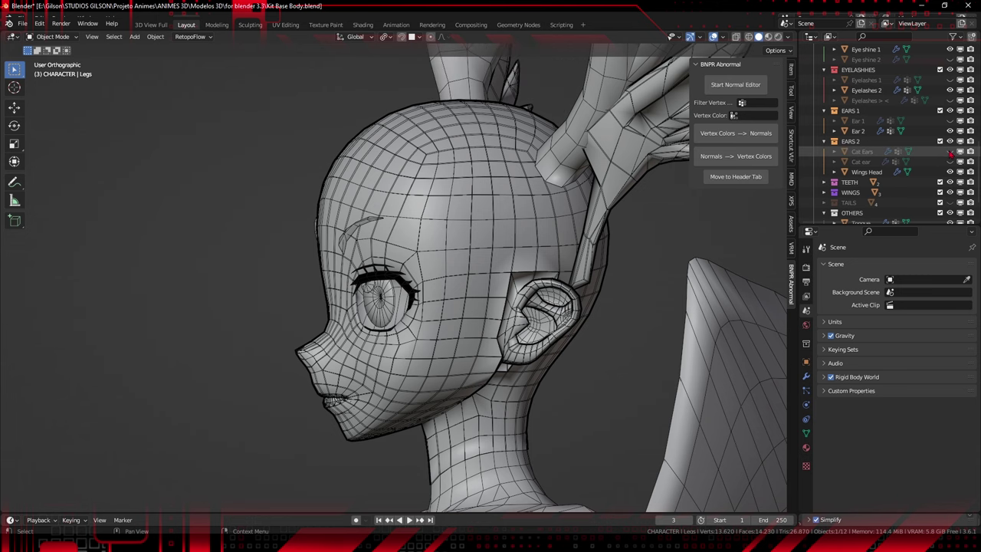
{"action": "left_click", "coordinate": [950, 153]}
{"action": "scroll", "coordinate": [398, 286], "scroll_direction": "down", "scroll_amount": 2}
{"action": "middle_click_drag", "start_coordinate": [396, 287], "coordinate": [503, 264]}
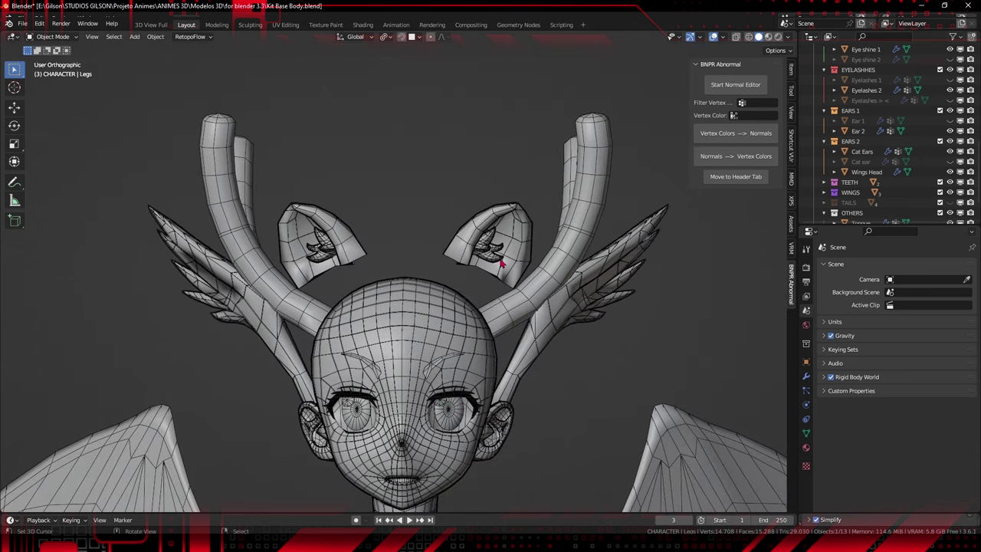
Preview Cat ear in place of Cat Ears, leaving both of them and Wings Head hidden
{"action": "left_click", "coordinate": [951, 151]}
{"action": "left_click", "coordinate": [950, 162]}
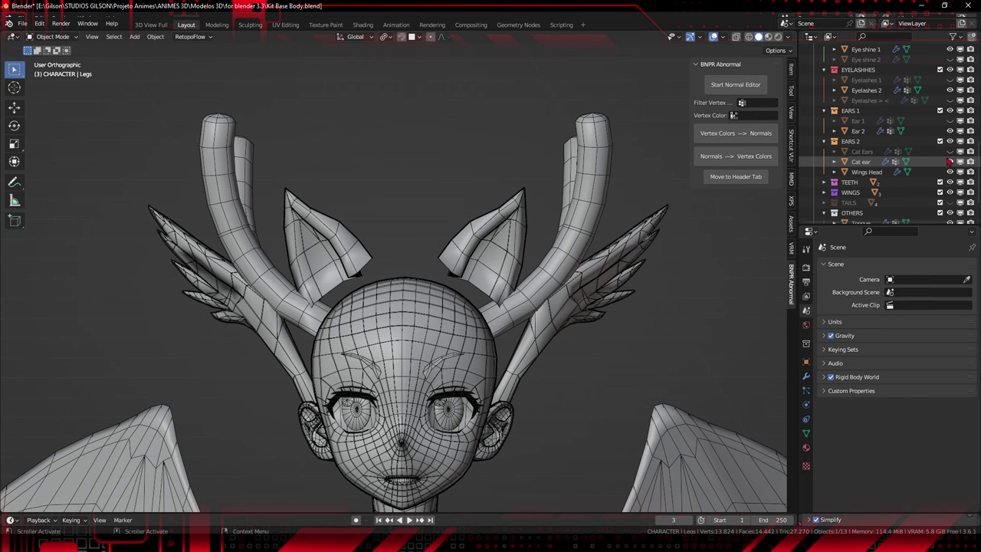
{"action": "left_click", "coordinate": [950, 162]}
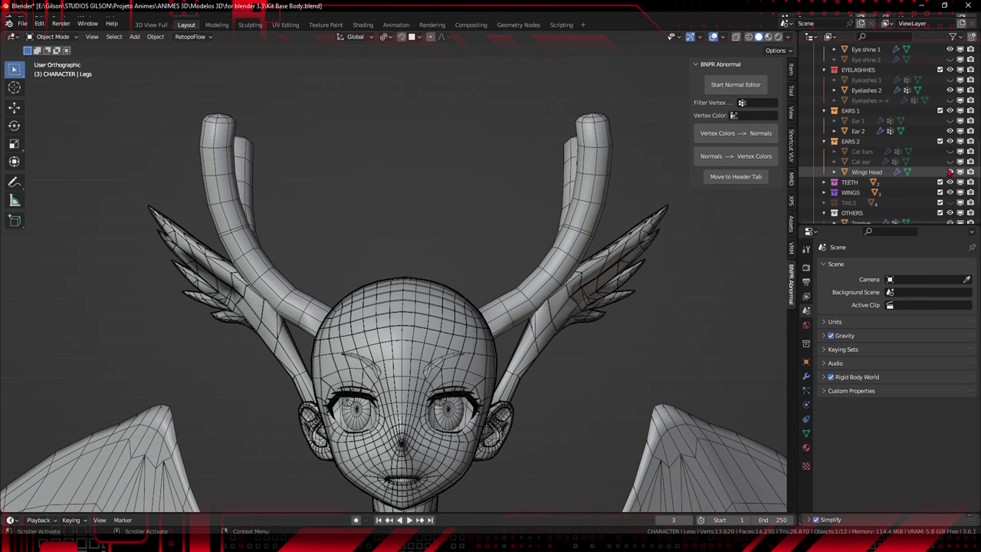
{"action": "left_click", "coordinate": [951, 172]}
{"action": "middle_click_drag", "start_coordinate": [399, 330], "coordinate": [349, 354]}
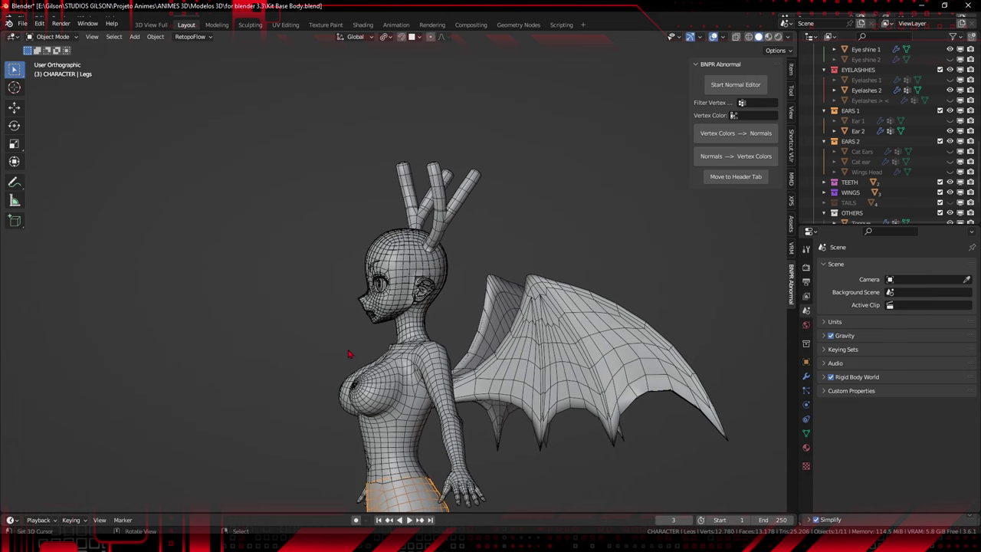
{"action": "middle_click_drag", "start_coordinate": [437, 414], "coordinate": [453, 370]}
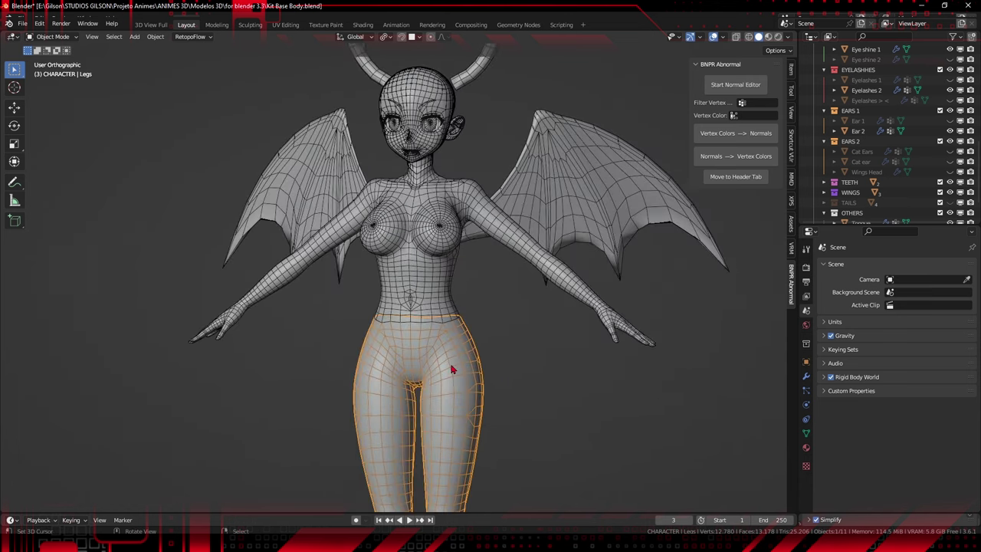
Expand the TEETH collection and disable the HEADS collection in the viewport to expose the teeth and tongue
{"action": "scroll", "coordinate": [876, 185], "scroll_direction": "down", "scroll_amount": 1}
{"action": "scroll", "coordinate": [509, 258], "scroll_direction": "up", "scroll_amount": 6}
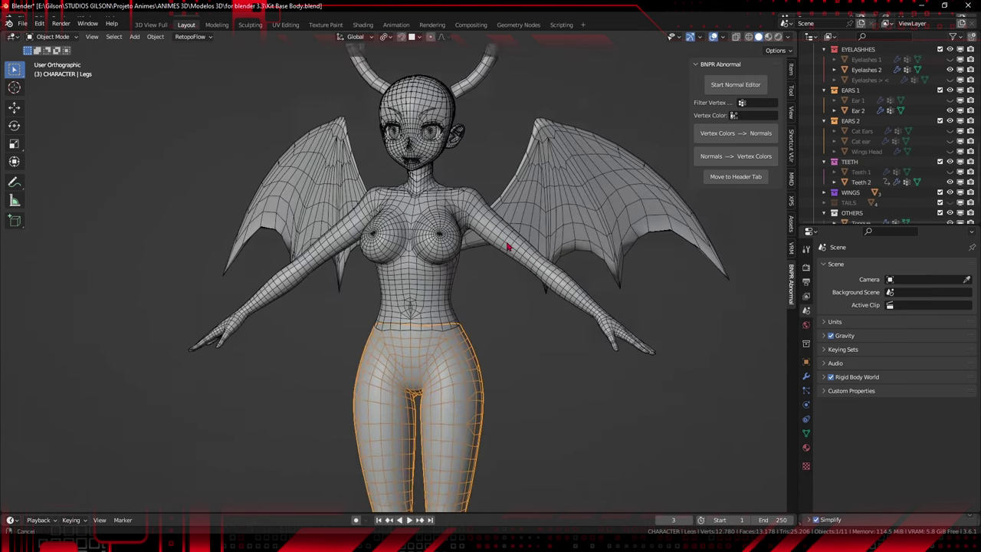
{"action": "scroll", "coordinate": [895, 144], "scroll_direction": "up", "scroll_amount": 5}
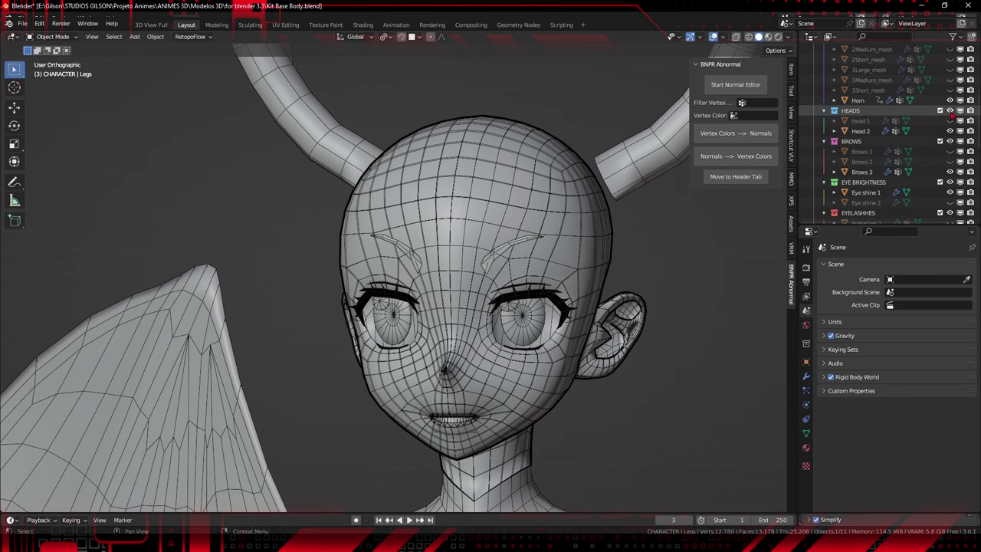
{"action": "left_click", "coordinate": [960, 111]}
{"action": "middle_click_drag", "start_coordinate": [431, 441], "coordinate": [462, 293]}
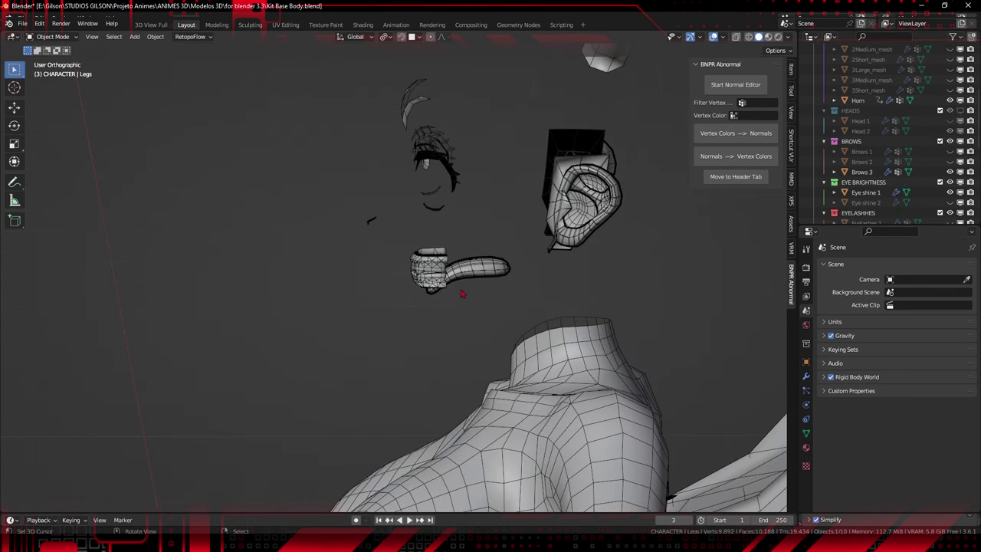
Select the Teeth 2 mesh, preview Teeth 1 in its place, and restore Teeth 2
{"action": "scroll", "coordinate": [462, 293], "scroll_direction": "up", "scroll_amount": 5}
{"action": "right_click", "coordinate": [437, 256]}
{"action": "scroll", "coordinate": [870, 151], "scroll_direction": "down", "scroll_amount": 8}
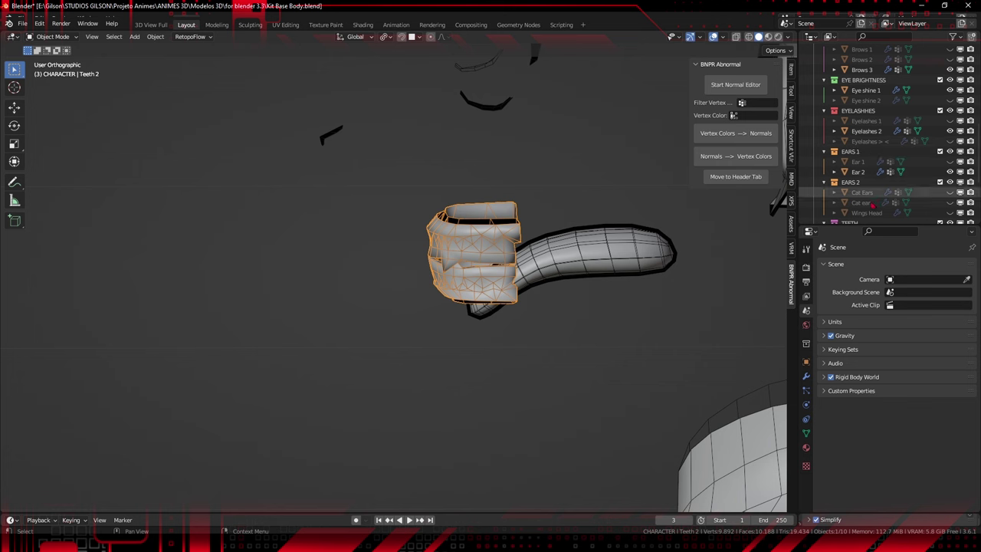
{"action": "left_click", "coordinate": [951, 203]}
{"action": "left_click", "coordinate": [951, 193]}
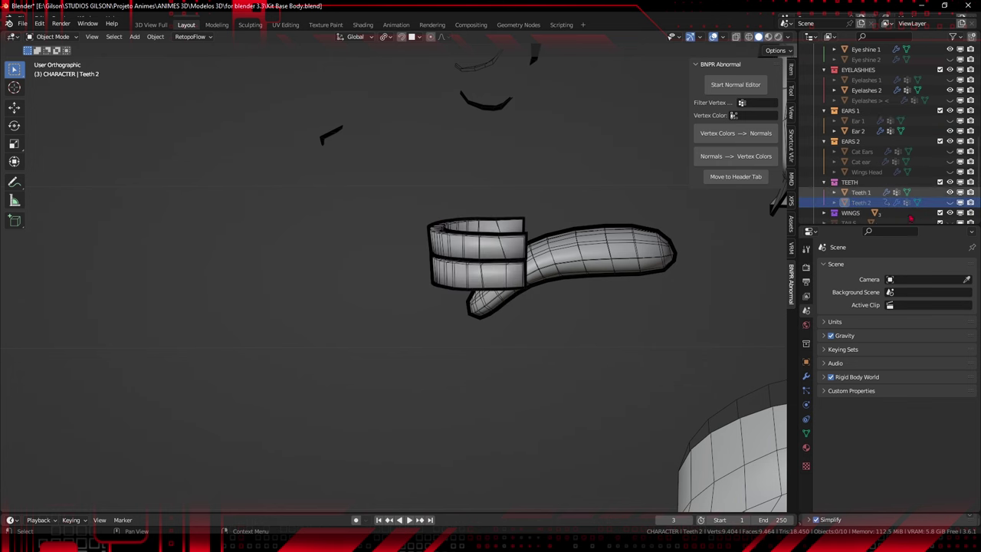
{"action": "middle_click_drag", "start_coordinate": [407, 324], "coordinate": [491, 330]}
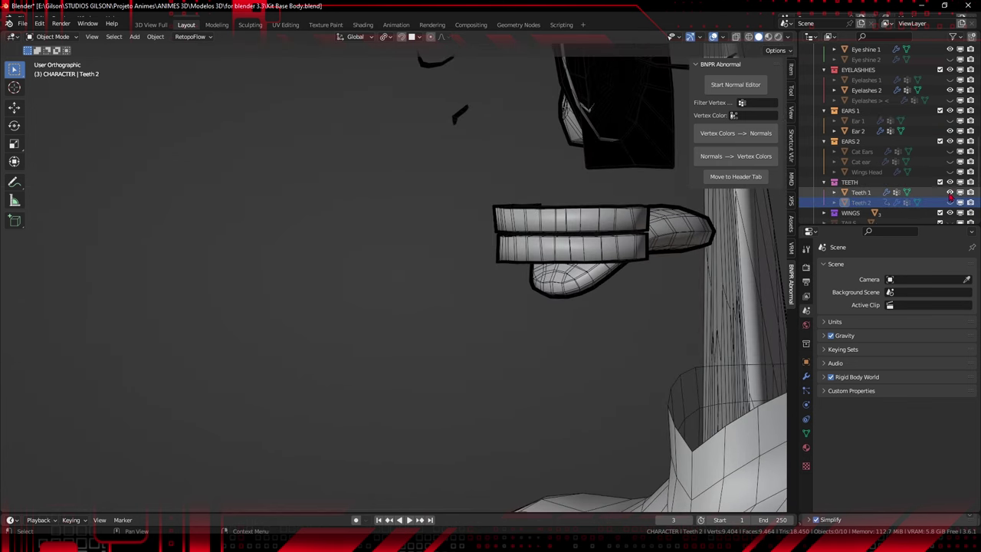
{"action": "left_click", "coordinate": [950, 192]}
{"action": "left_click", "coordinate": [950, 202]}
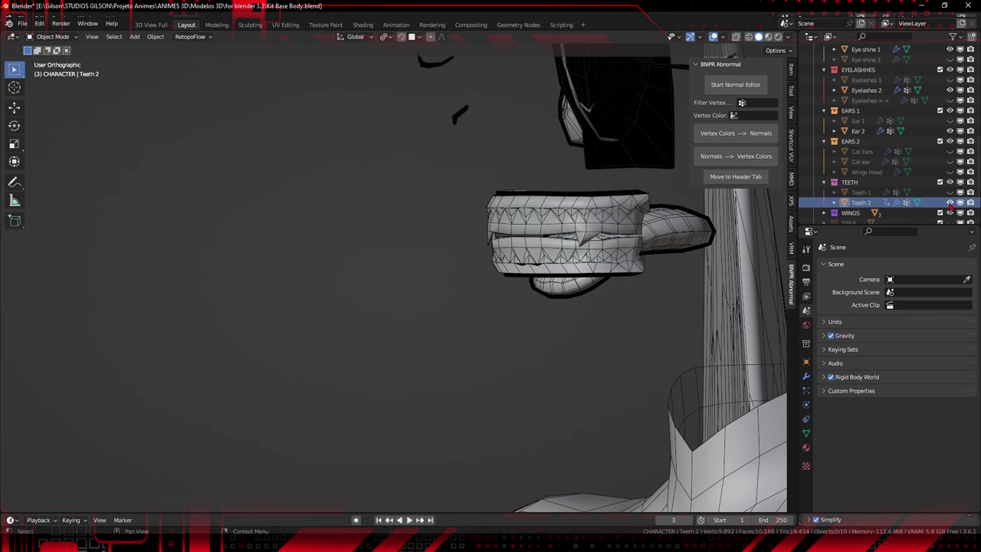
{"action": "middle_click_drag", "start_coordinate": [615, 331], "coordinate": [582, 334]}
Expand the WINGS collection and replace Wings 2 with Wings 1 on the full figure
{"action": "scroll", "coordinate": [836, 153], "scroll_direction": "down", "scroll_amount": 3}
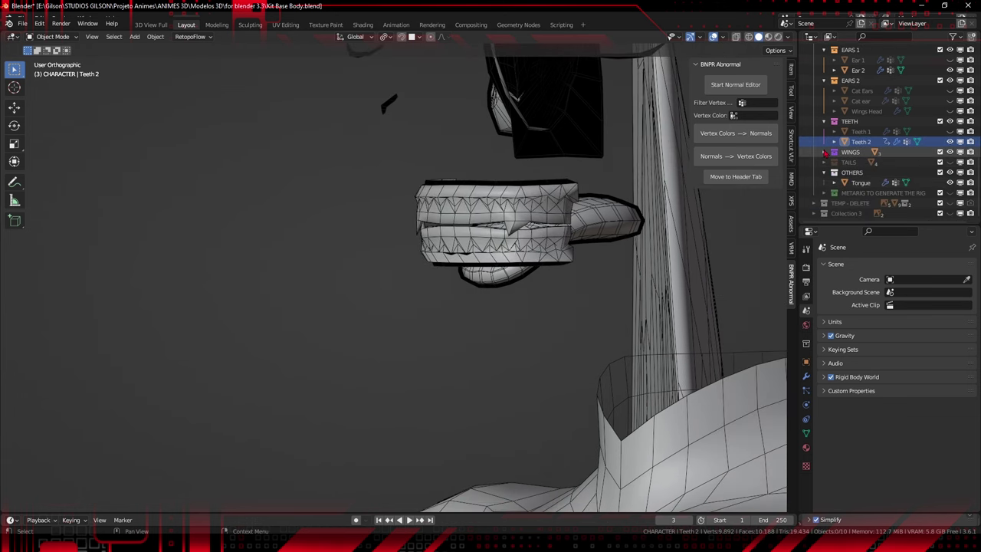
{"action": "left_click", "coordinate": [824, 152]}
{"action": "scroll", "coordinate": [574, 271], "scroll_direction": "down", "scroll_amount": 6}
{"action": "scroll", "coordinate": [573, 271], "scroll_direction": "down", "scroll_amount": 4}
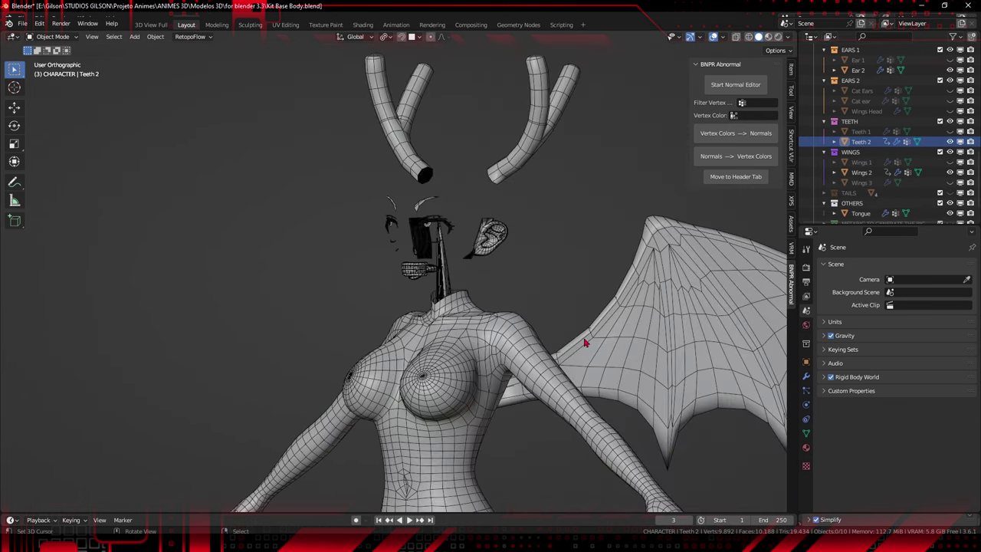
{"action": "left_click", "coordinate": [950, 173]}
{"action": "left_click", "coordinate": [950, 161]}
{"action": "scroll", "coordinate": [466, 394], "scroll_direction": "down", "scroll_amount": 2}
{"action": "middle_click_drag", "start_coordinate": [466, 393], "coordinate": [506, 396]}
Hide Wings 1 and show Wings 3 in its place
{"action": "left_click", "coordinate": [950, 162]}
{"action": "left_click", "coordinate": [950, 182]}
{"action": "scroll", "coordinate": [486, 399], "scroll_direction": "down", "scroll_amount": 3}
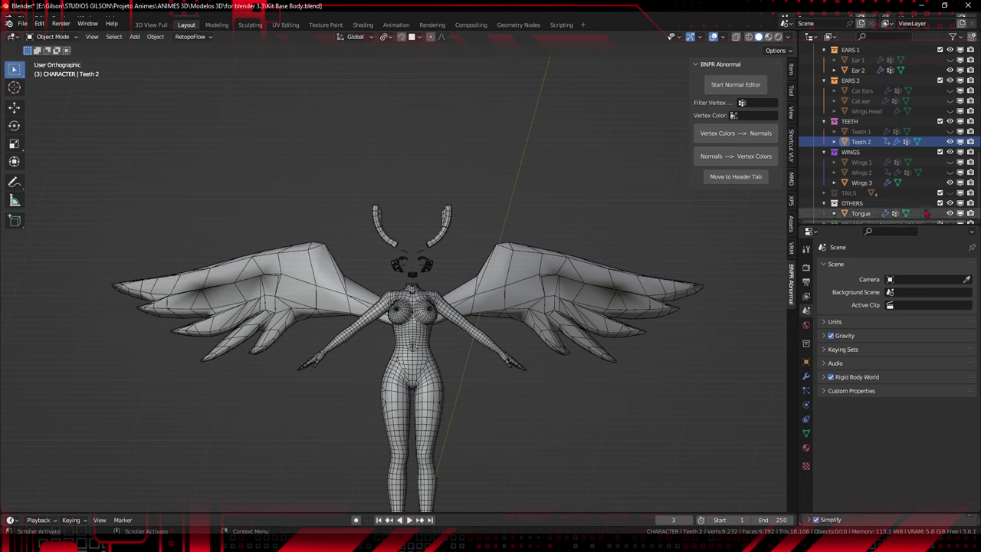
Show the METARIG TO GENERATE THE RIG collection and examine its body and face bones
{"action": "scroll", "coordinate": [867, 192], "scroll_direction": "down", "scroll_amount": 2}
{"action": "scroll", "coordinate": [873, 184], "scroll_direction": "down", "scroll_amount": 1}
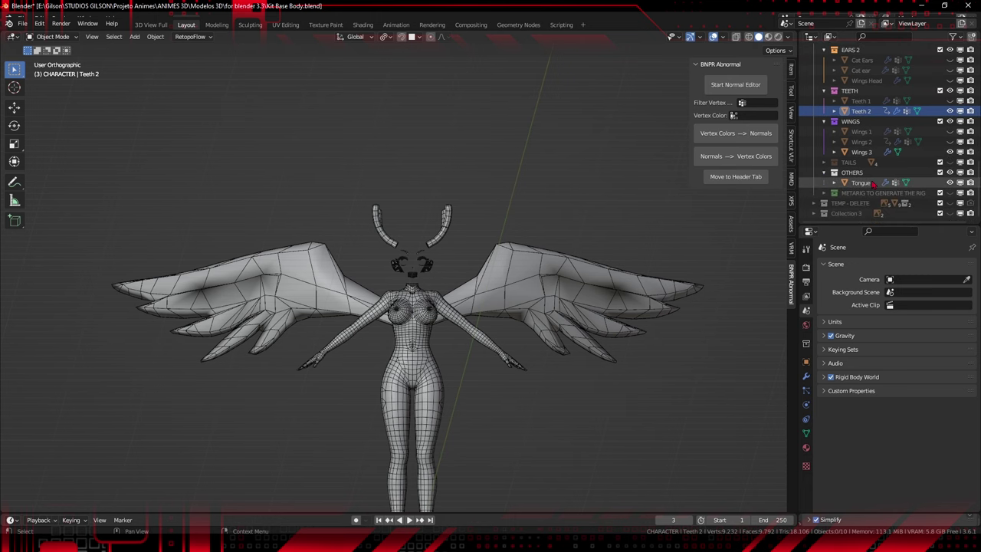
{"action": "left_click", "coordinate": [951, 193]}
{"action": "middle_click_drag", "start_coordinate": [529, 356], "coordinate": [439, 363]}
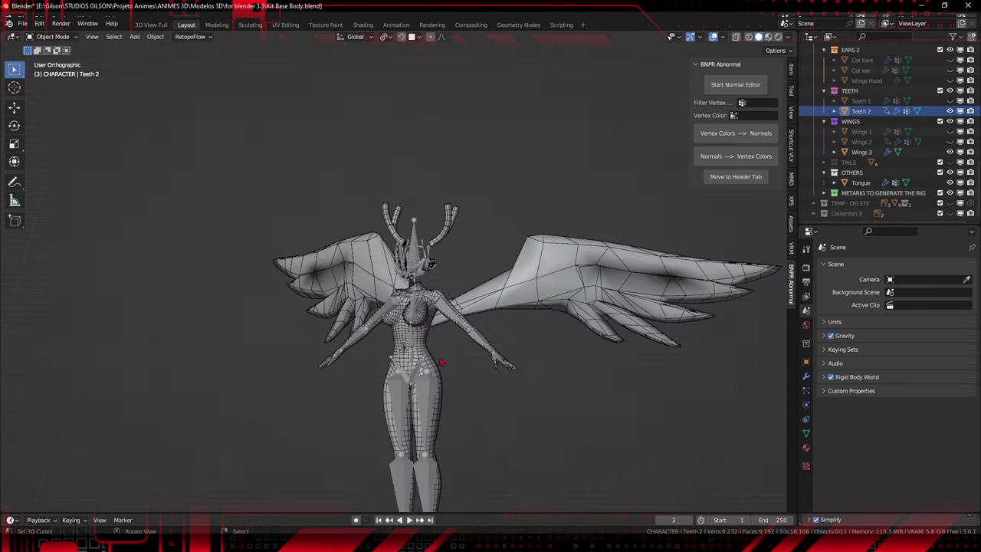
{"action": "scroll", "coordinate": [433, 243], "scroll_direction": "up", "scroll_amount": 8}
{"action": "middle_click_drag", "start_coordinate": [433, 244], "coordinate": [500, 359]}
{"action": "scroll", "coordinate": [652, 205], "scroll_direction": "down", "scroll_amount": 4}
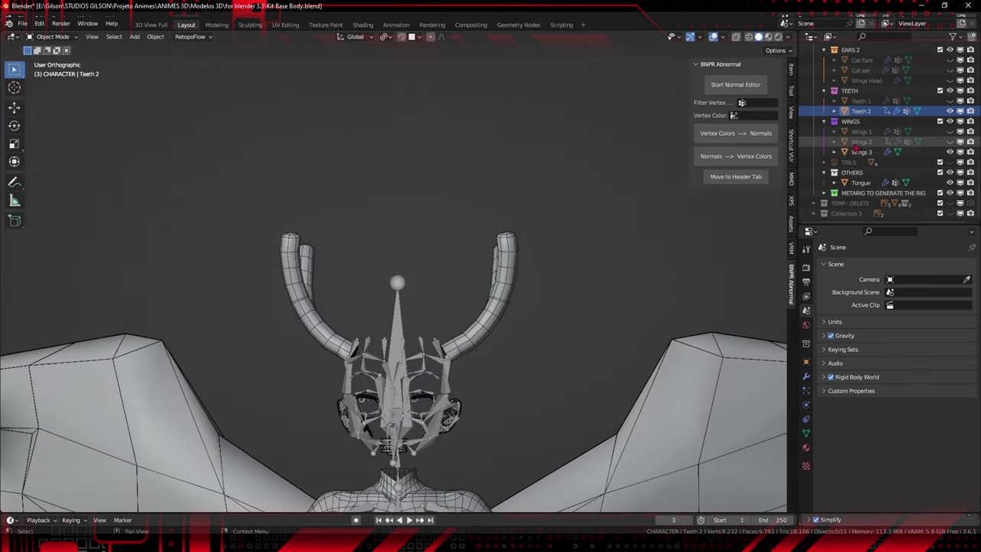
Expand the Human, Snake and Mermaid collections under BODY and make the Mermaid collection visible
{"action": "scroll", "coordinate": [859, 148], "scroll_direction": "up", "scroll_amount": 8}
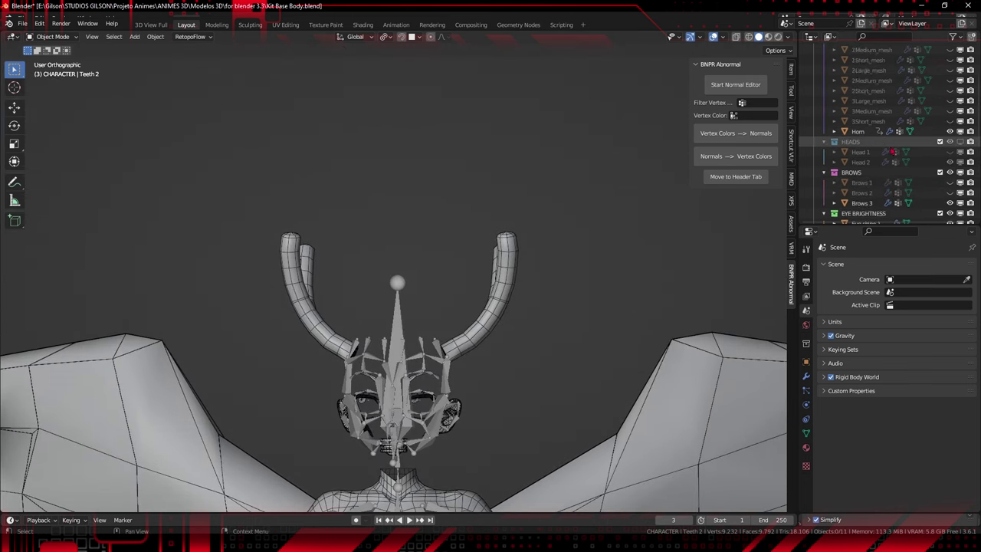
{"action": "scroll", "coordinate": [892, 151], "scroll_direction": "up", "scroll_amount": 5}
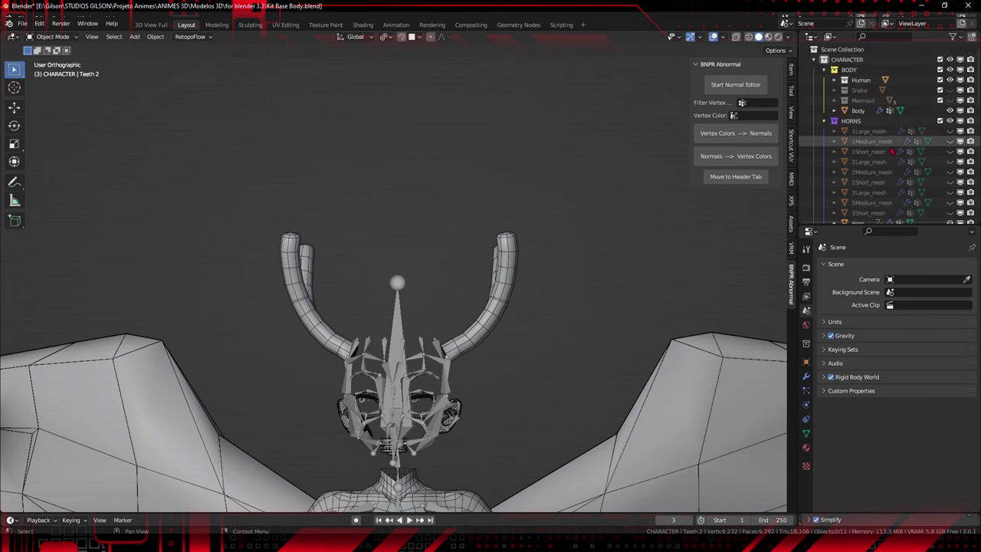
{"action": "left_click", "coordinate": [834, 80]}
{"action": "left_click", "coordinate": [834, 101]}
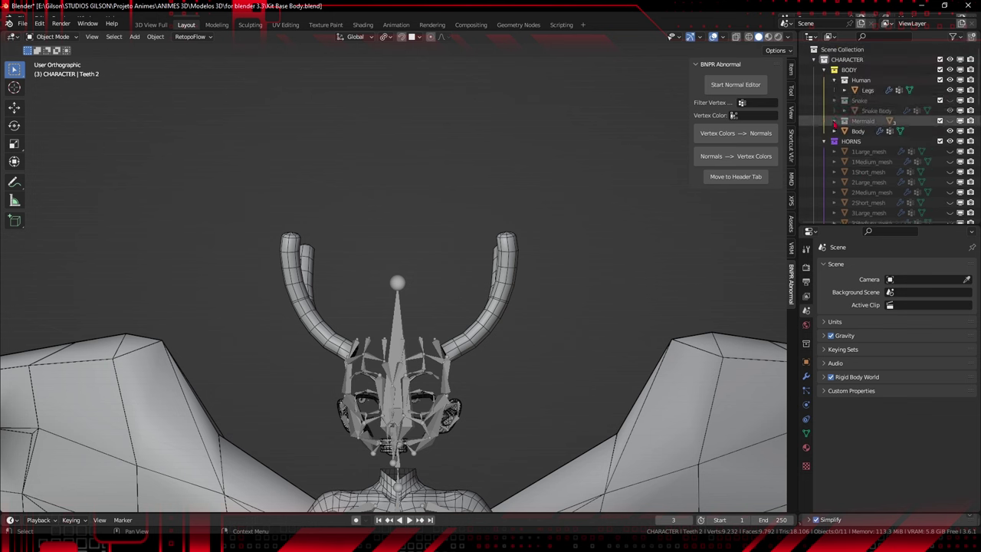
{"action": "left_click", "coordinate": [834, 121]}
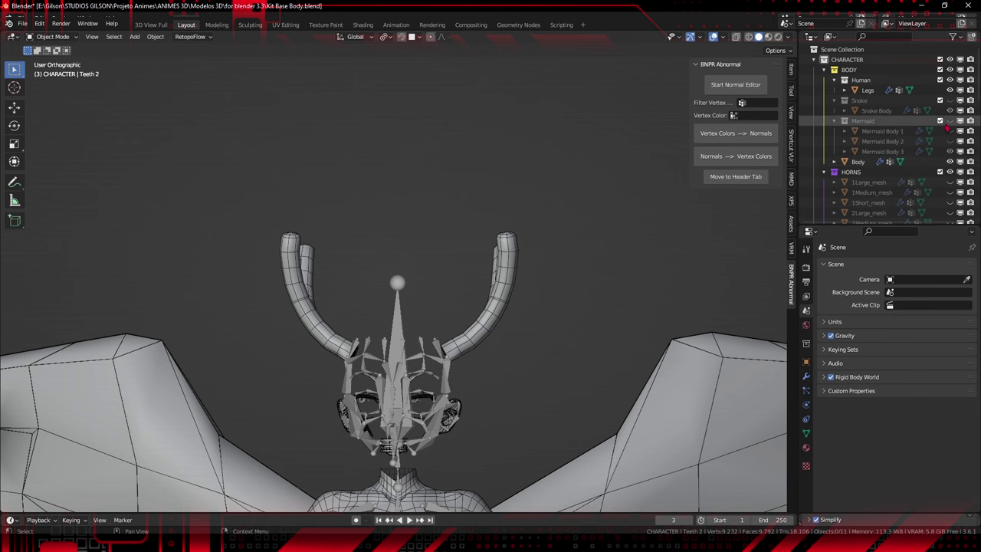
{"action": "scroll", "coordinate": [518, 261], "scroll_direction": "down", "scroll_amount": 8}
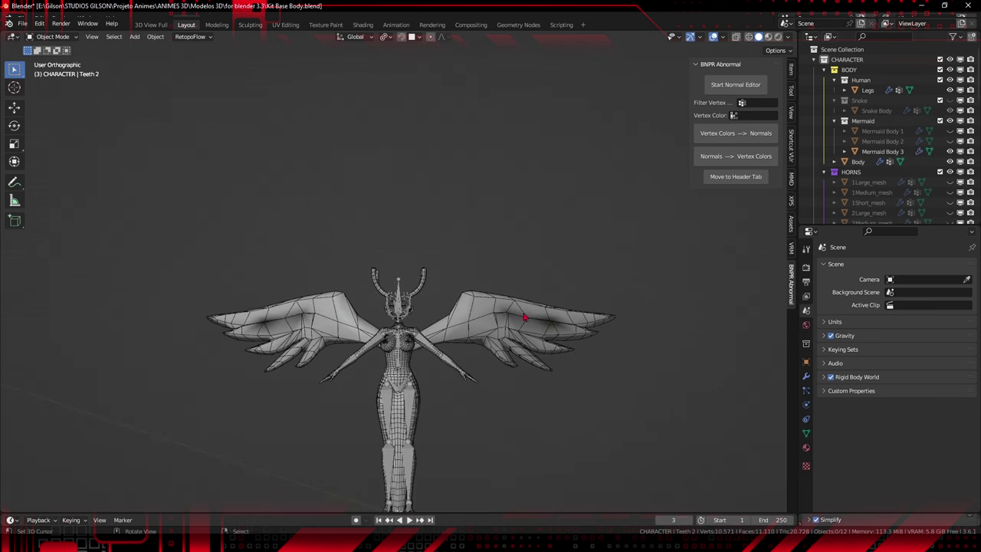
Hide the METARIG TO GENERATE THE RIG collection and examine the full figure with the mermaid tail
{"action": "scroll", "coordinate": [877, 179], "scroll_direction": "down", "scroll_amount": 10}
{"action": "scroll", "coordinate": [920, 175], "scroll_direction": "down", "scroll_amount": 5}
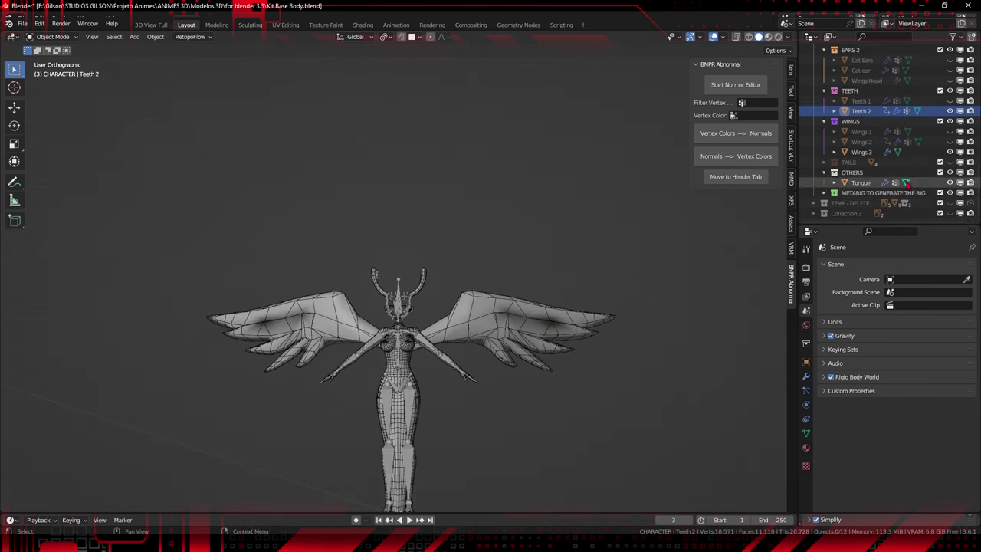
{"action": "left_click", "coordinate": [951, 194]}
{"action": "scroll", "coordinate": [438, 389], "scroll_direction": "up", "scroll_amount": 5}
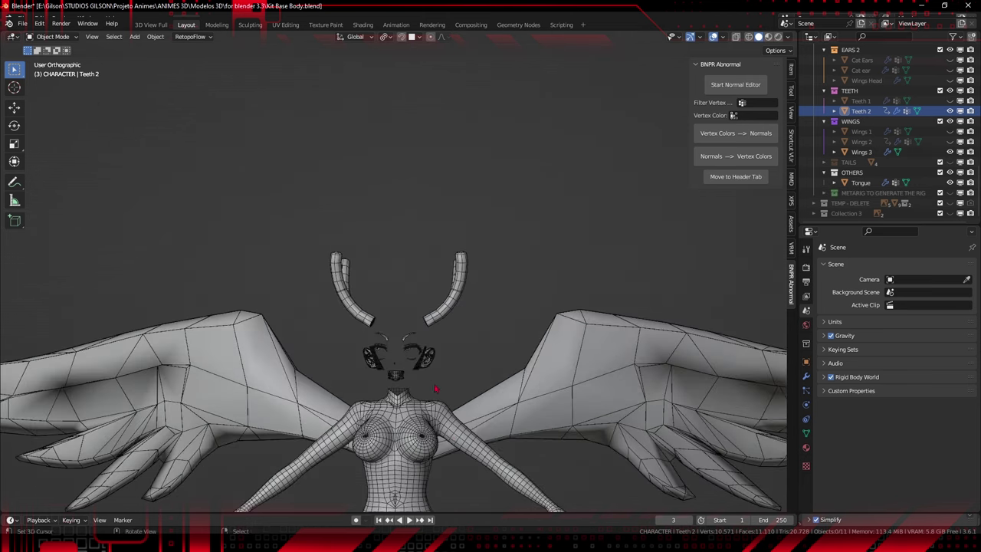
{"action": "middle_click_drag", "start_coordinate": [438, 391], "coordinate": [434, 182], "text": "shift"}
{"action": "middle_click_drag", "start_coordinate": [437, 357], "coordinate": [388, 366]}
{"action": "scroll", "coordinate": [417, 389], "scroll_direction": "down", "scroll_amount": 5}
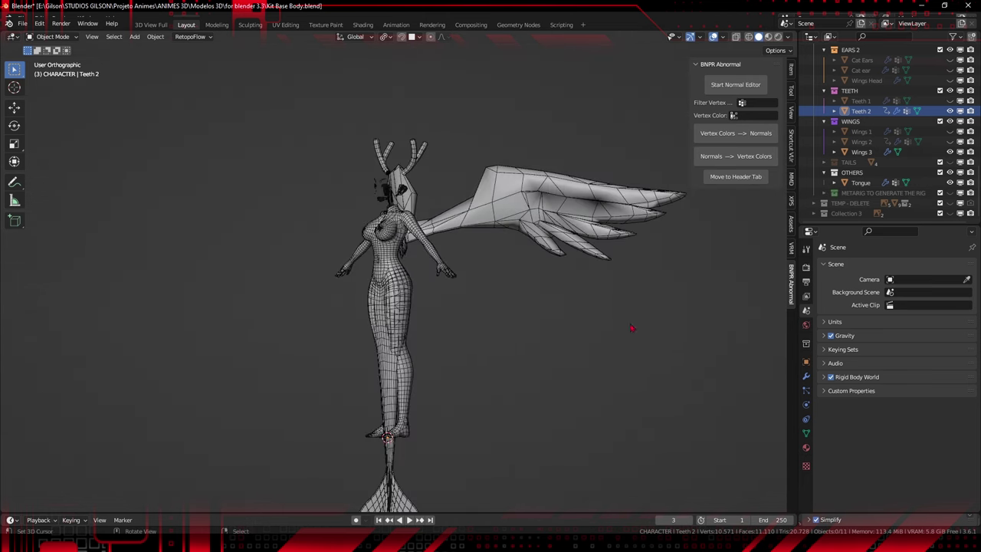
Hide Mermaid Body 3 and show Mermaid Body 2 in its place
{"action": "scroll", "coordinate": [941, 153], "scroll_direction": "up", "scroll_amount": 6}
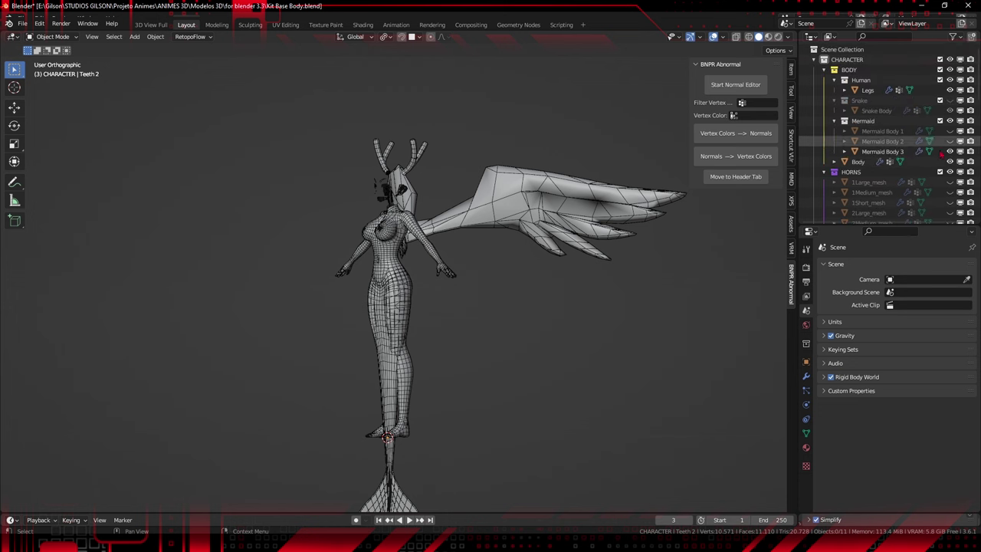
{"action": "left_click", "coordinate": [951, 153]}
{"action": "left_click", "coordinate": [950, 141]}
{"action": "middle_click_drag", "start_coordinate": [570, 394], "coordinate": [592, 286], "text": "shift"}
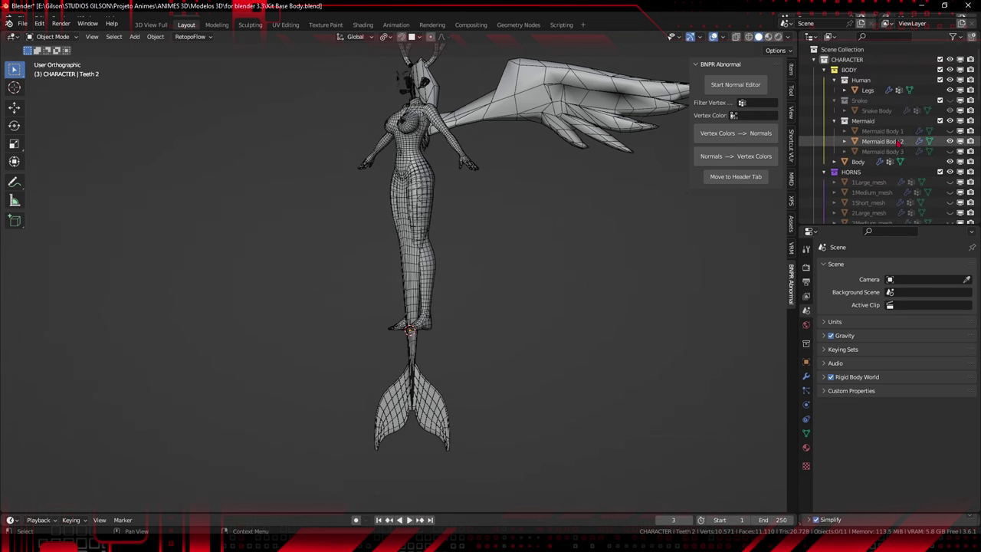
Hide the Human collection and examine the Mermaid Body 2 tail without the legs
{"action": "left_click", "coordinate": [951, 80]}
{"action": "scroll", "coordinate": [526, 329], "scroll_direction": "up", "scroll_amount": 1}
{"action": "scroll", "coordinate": [526, 329], "scroll_direction": "down", "scroll_amount": 1}
{"action": "middle_click_drag", "start_coordinate": [476, 334], "coordinate": [517, 351]}
{"action": "scroll", "coordinate": [531, 345], "scroll_direction": "down", "scroll_amount": 2}
{"action": "scroll", "coordinate": [517, 352], "scroll_direction": "up", "scroll_amount": 2}
Hide Mermaid Body 2, briefly preview the mermaid body variants again, and show Mermaid Body 1
{"action": "left_click", "coordinate": [951, 142]}
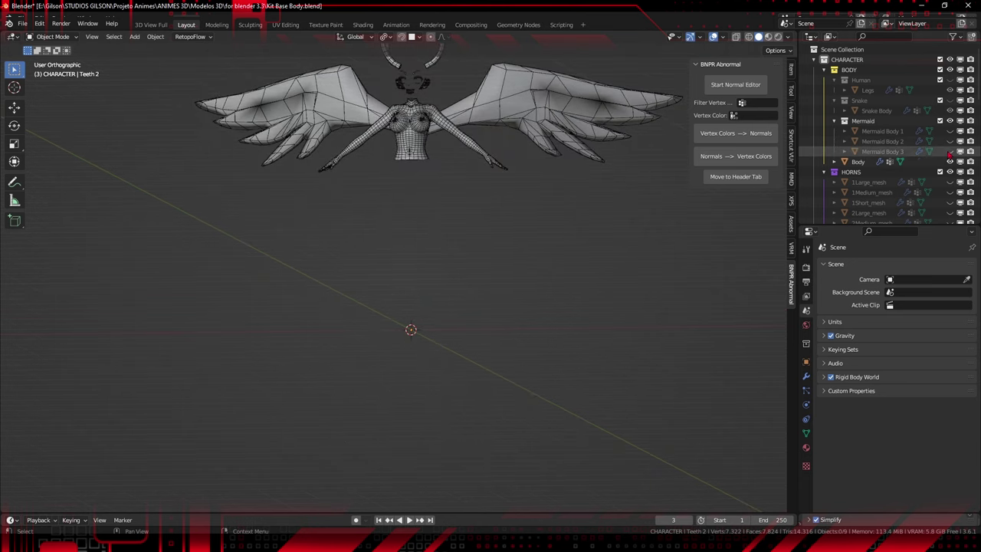
{"action": "left_click", "coordinate": [950, 151]}
{"action": "left_click", "coordinate": [950, 151]}
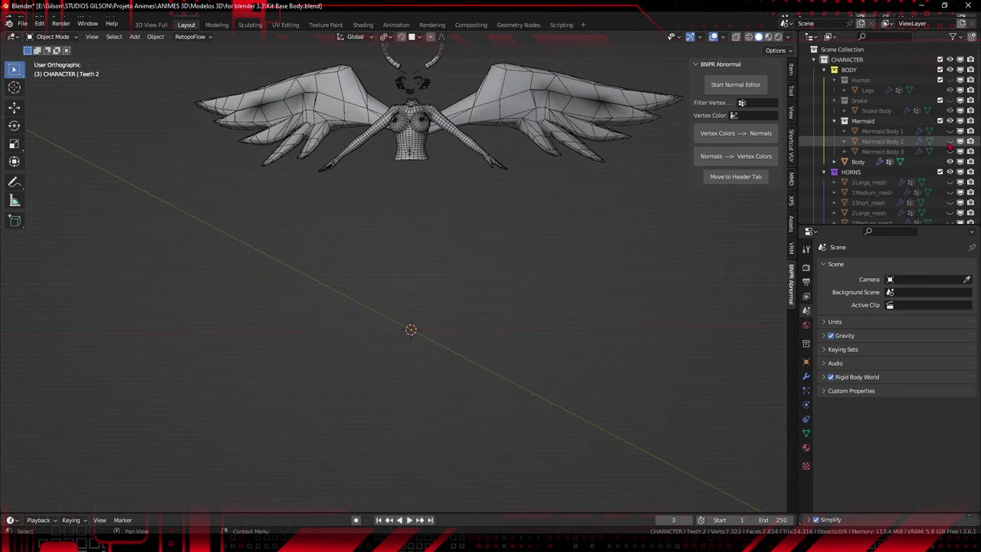
{"action": "left_click", "coordinate": [950, 141]}
{"action": "left_click", "coordinate": [949, 141]}
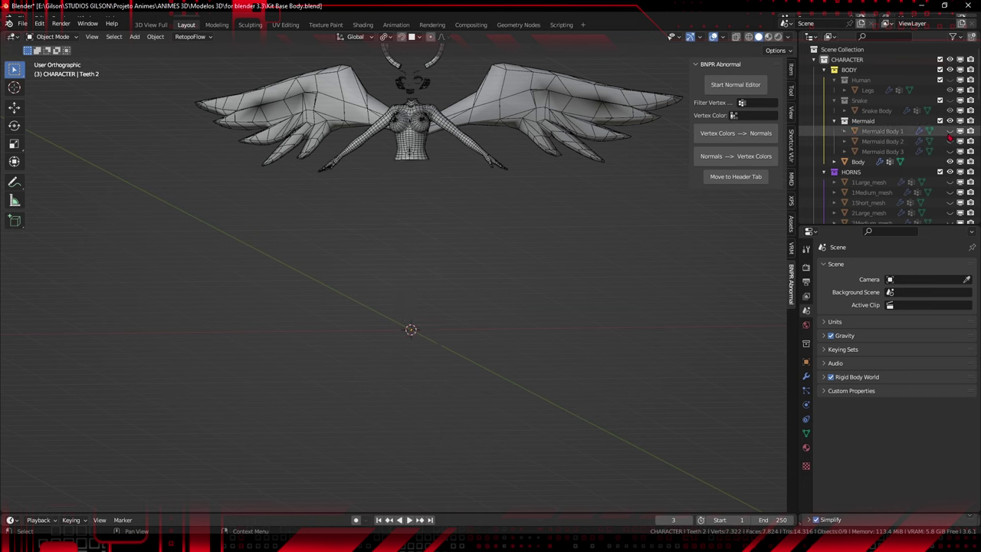
{"action": "left_click", "coordinate": [950, 131]}
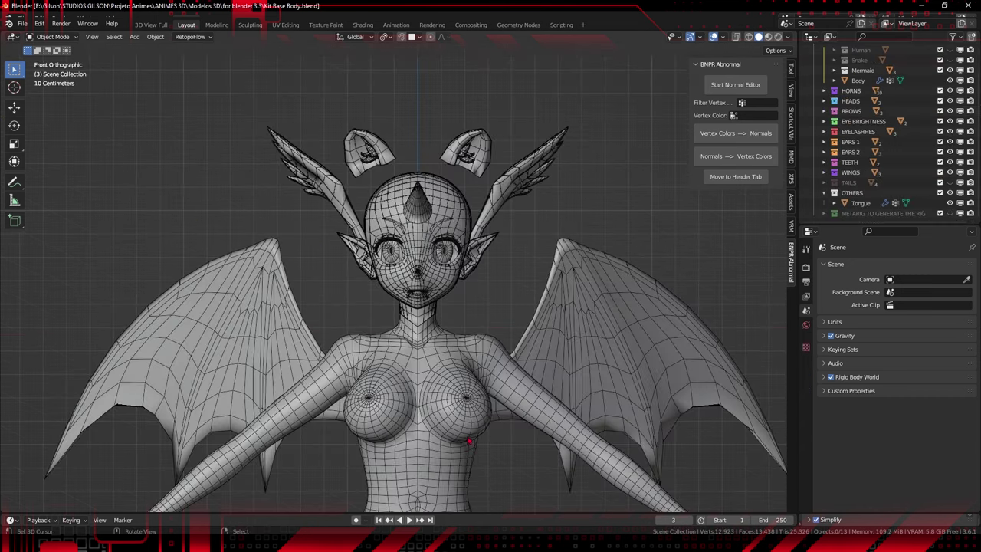
Hide the Mermaid collection and show the Human collection to put the legs back on the body
{"action": "middle_click_drag", "start_coordinate": [469, 440], "coordinate": [431, 160], "text": "shift"}
{"action": "middle_click_drag", "start_coordinate": [482, 317], "coordinate": [392, 328]}
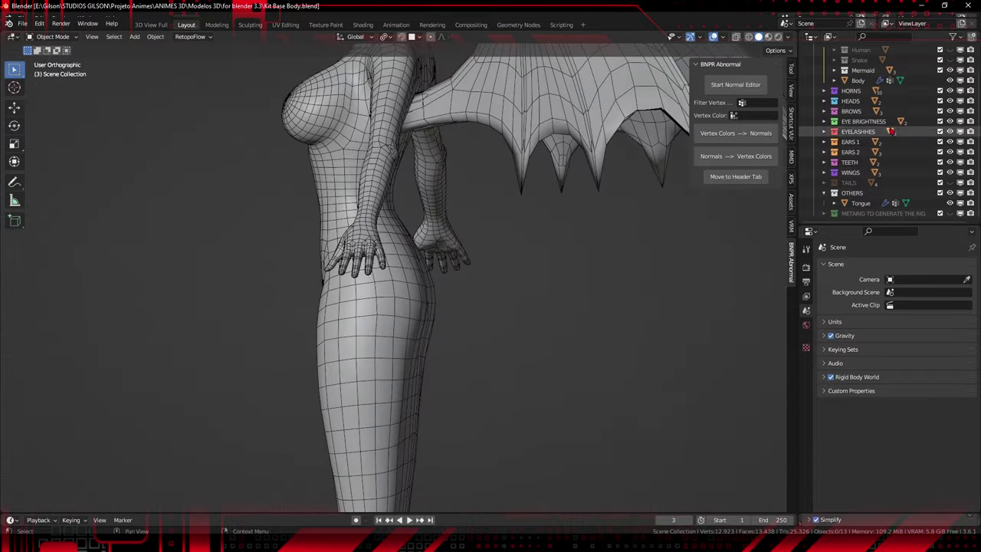
{"action": "scroll", "coordinate": [892, 132], "scroll_direction": "up", "scroll_amount": 2}
{"action": "left_click", "coordinate": [950, 100]}
{"action": "left_click", "coordinate": [951, 82]}
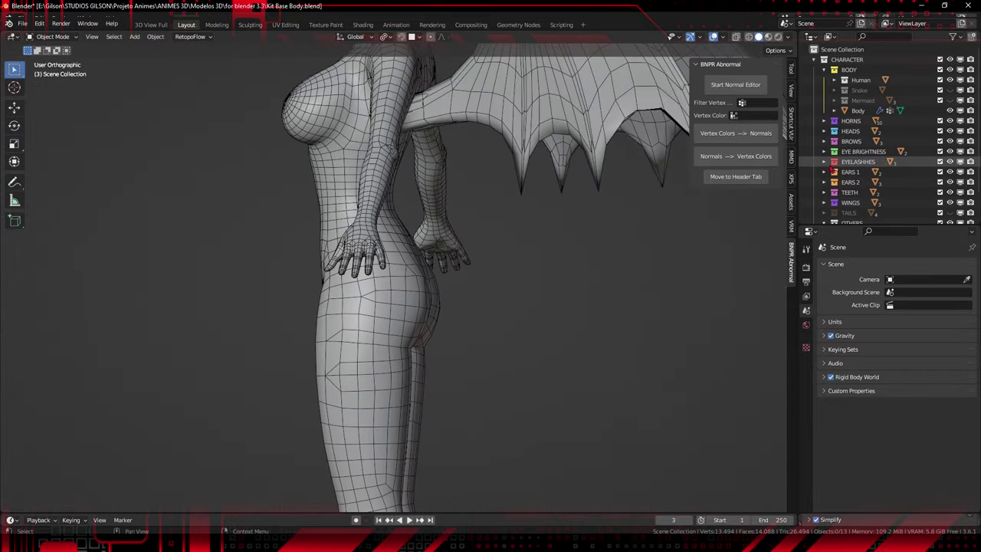
Make the TAILS collection visible, select the cat tail on the figure, and expand the collection
{"action": "left_click", "coordinate": [950, 212]}
{"action": "left_click", "coordinate": [493, 326]}
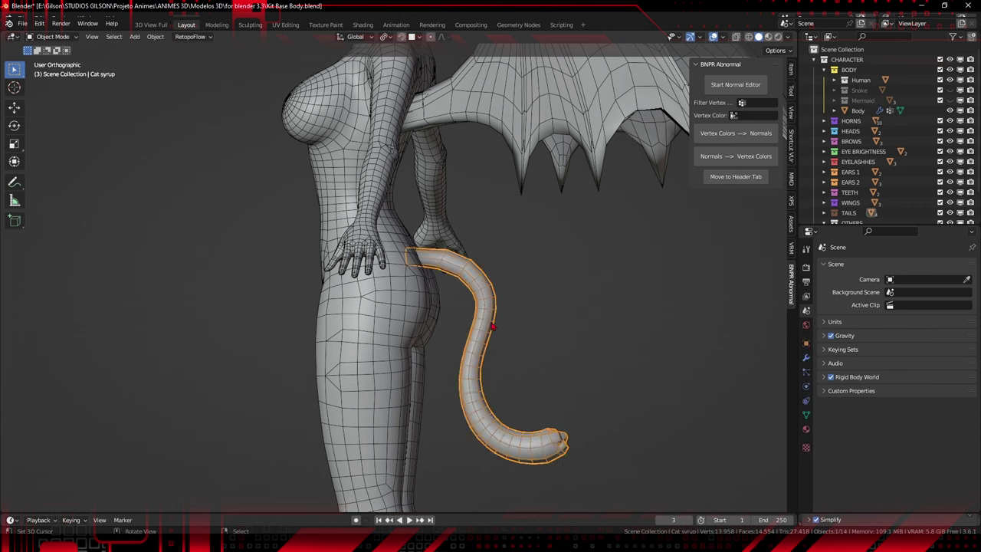
{"action": "scroll", "coordinate": [848, 201], "scroll_direction": "down", "scroll_amount": 2}
{"action": "left_click", "coordinate": [824, 183]}
{"action": "scroll", "coordinate": [840, 178], "scroll_direction": "down", "scroll_amount": 2}
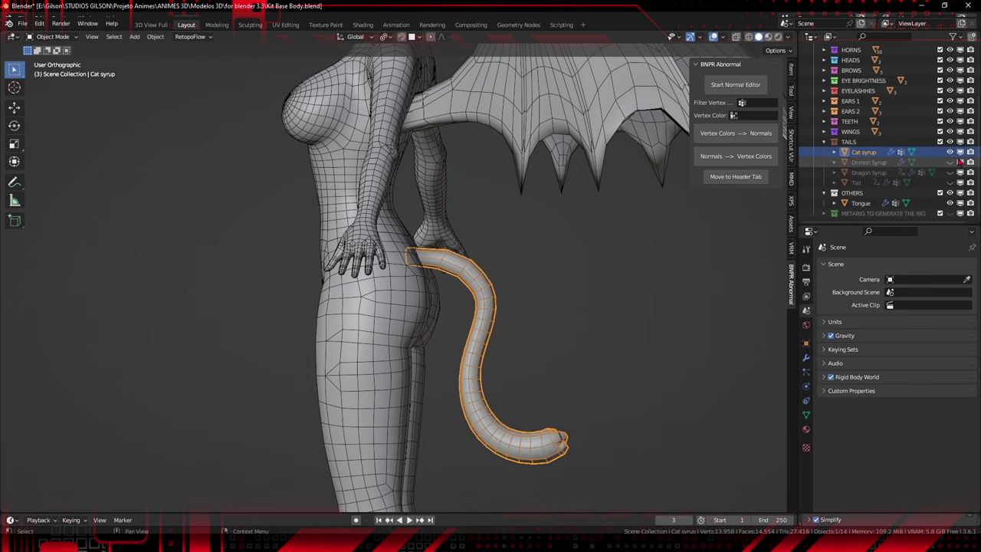
Hide the Cat syrup tail and show Demon Syrup in its place
{"action": "left_click", "coordinate": [950, 152]}
{"action": "left_click", "coordinate": [950, 162]}
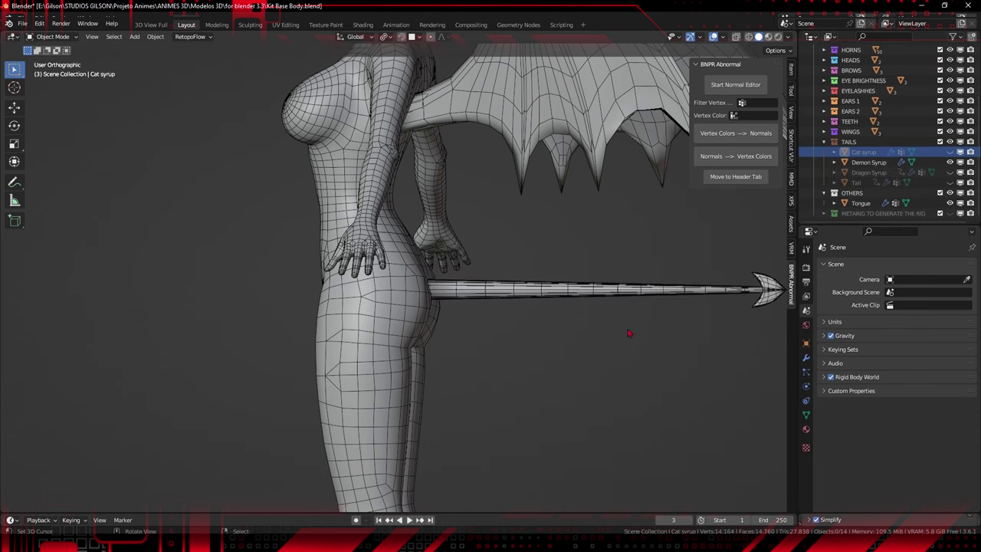
{"action": "middle_click_drag", "start_coordinate": [629, 334], "coordinate": [607, 333]}
{"action": "middle_click_drag", "start_coordinate": [669, 333], "coordinate": [596, 332], "text": "shift"}
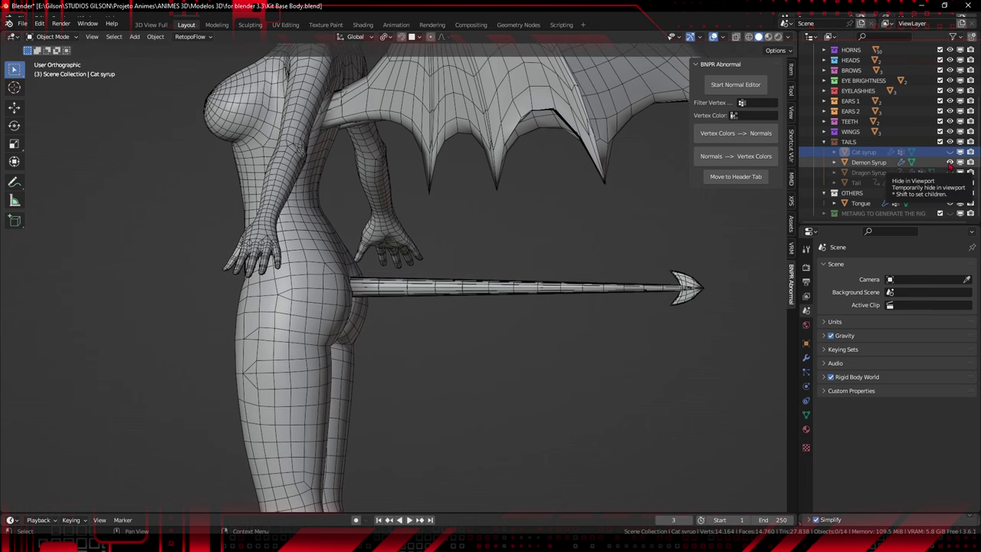
Swap the Demon Syrup tail for Dragon Syrup and finally for Tail, and view the figure from the front
{"action": "left_click", "coordinate": [950, 161]}
{"action": "scroll", "coordinate": [529, 357], "scroll_direction": "down", "scroll_amount": 6}
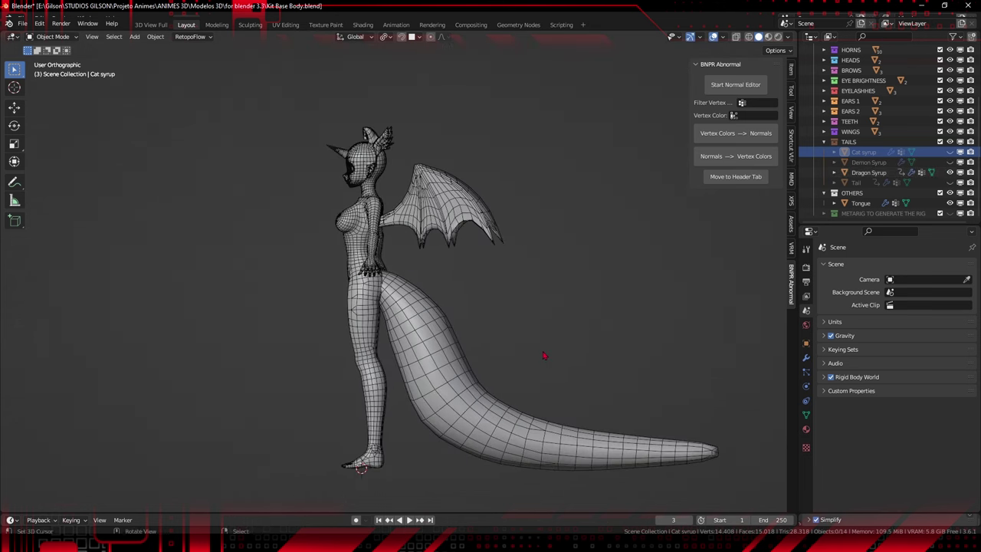
{"action": "left_click", "coordinate": [950, 173]}
{"action": "left_click", "coordinate": [950, 183]}
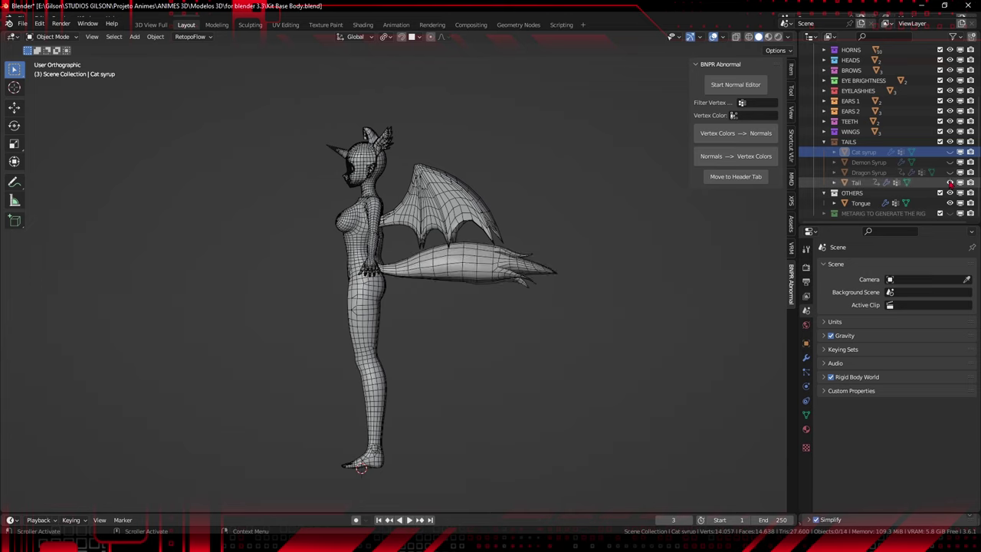
{"action": "middle_click_drag", "start_coordinate": [522, 326], "coordinate": [534, 305]}
{"action": "key", "text": "KP_1"}
{"action": "scroll", "coordinate": [450, 241], "scroll_direction": "up", "scroll_amount": 4}
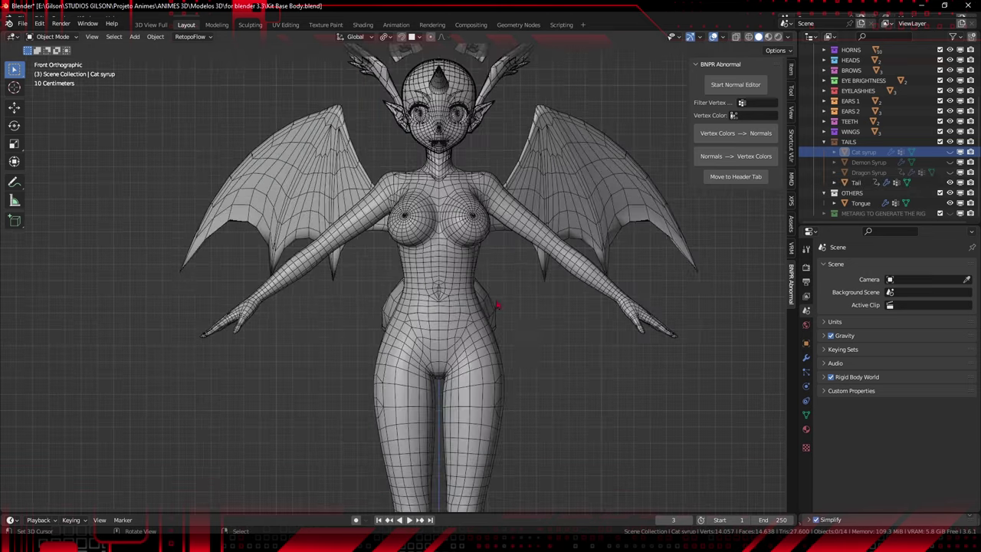
Select the Legs and Body meshes, examine their topology and seams in Edit Mode, and return to Object Mode
{"action": "scroll", "coordinate": [536, 348], "scroll_direction": "up", "scroll_amount": 3}
{"action": "left_click", "coordinate": [569, 437]}
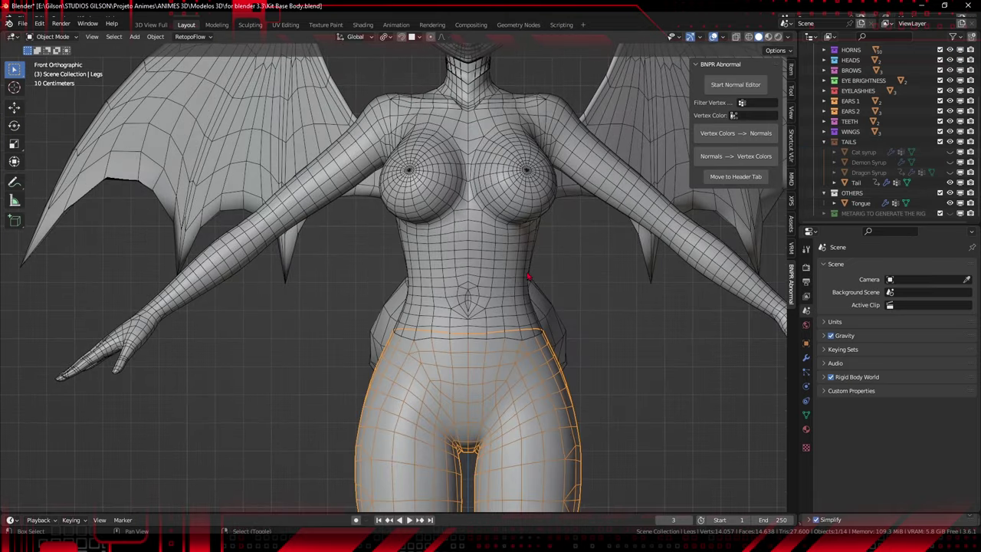
{"action": "left_click", "coordinate": [528, 276]}
{"action": "key", "text": "Tab"}
{"action": "middle_click_drag", "start_coordinate": [528, 276], "coordinate": [543, 373]}
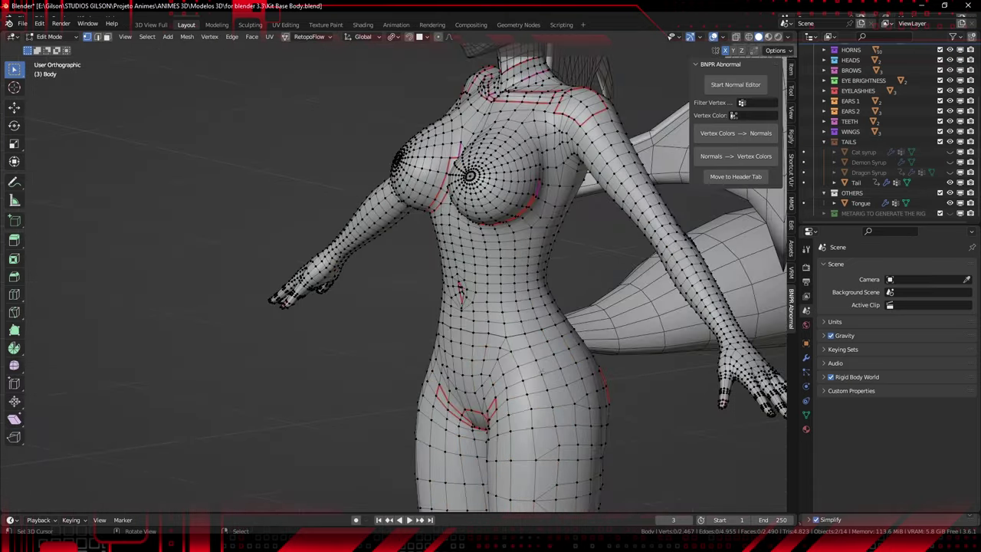
{"action": "key", "text": "a"}
{"action": "scroll", "coordinate": [542, 375], "scroll_direction": "up", "scroll_amount": 3}
{"action": "key", "text": "alt+a"}
{"action": "scroll", "coordinate": [541, 388], "scroll_direction": "down", "scroll_amount": 4}
{"action": "key", "text": "Tab"}
{"action": "key", "text": "KP_1"}
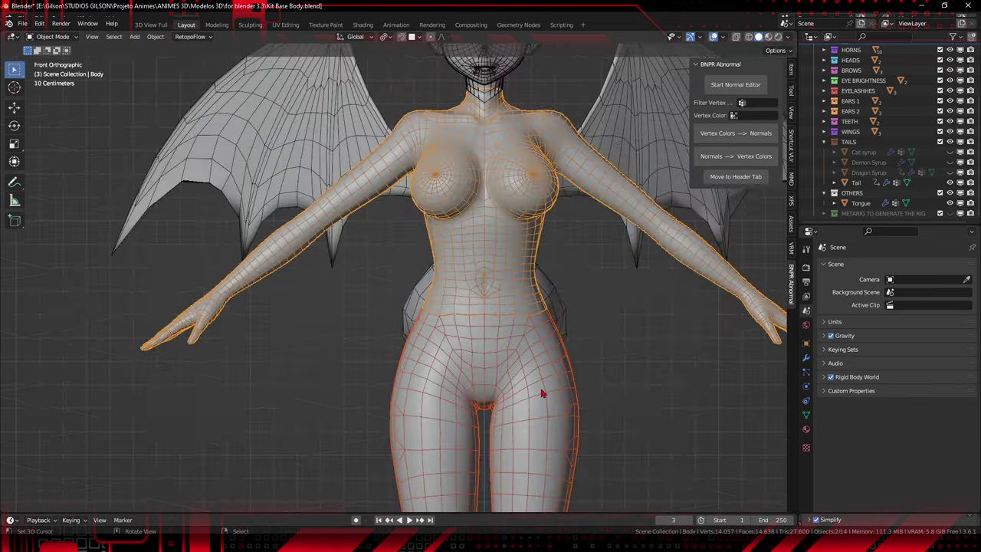
Join the Legs object into Body, keeping Body as the active object
{"action": "left_click", "coordinate": [563, 375]}
{"action": "left_click", "coordinate": [571, 310], "text": "shift"}
{"action": "key", "text": "n"}
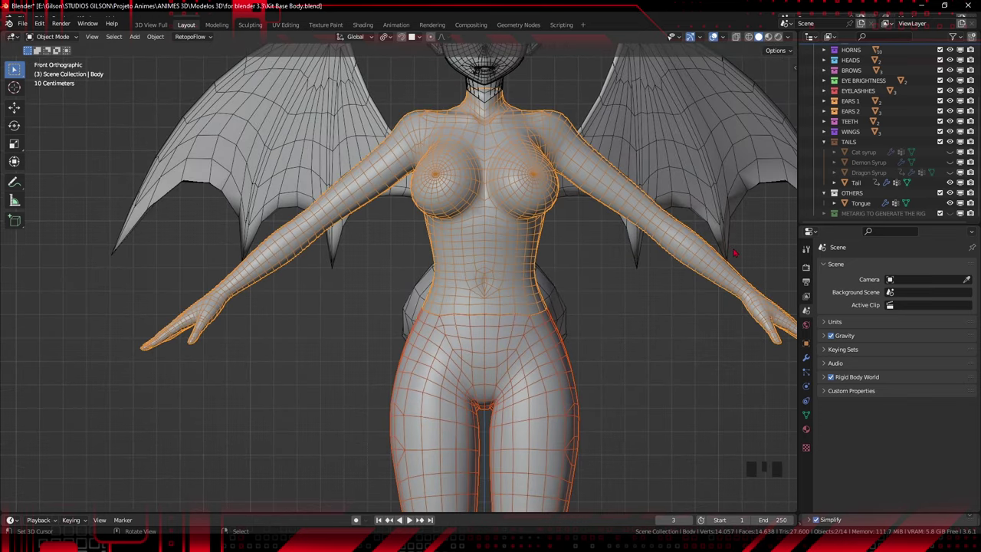
{"action": "key", "text": "ctrl+j"}
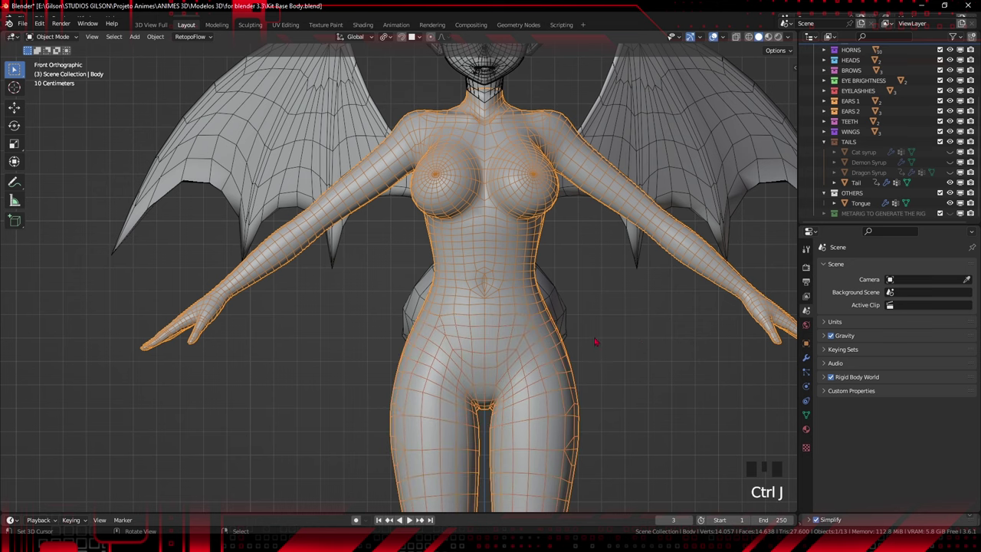
Enter Edit Mode on the joined Body and select the linked leg geometry to check its connection at the waist
{"action": "key", "text": "Tab"}
{"action": "scroll", "coordinate": [565, 393], "scroll_direction": "up", "scroll_amount": 4}
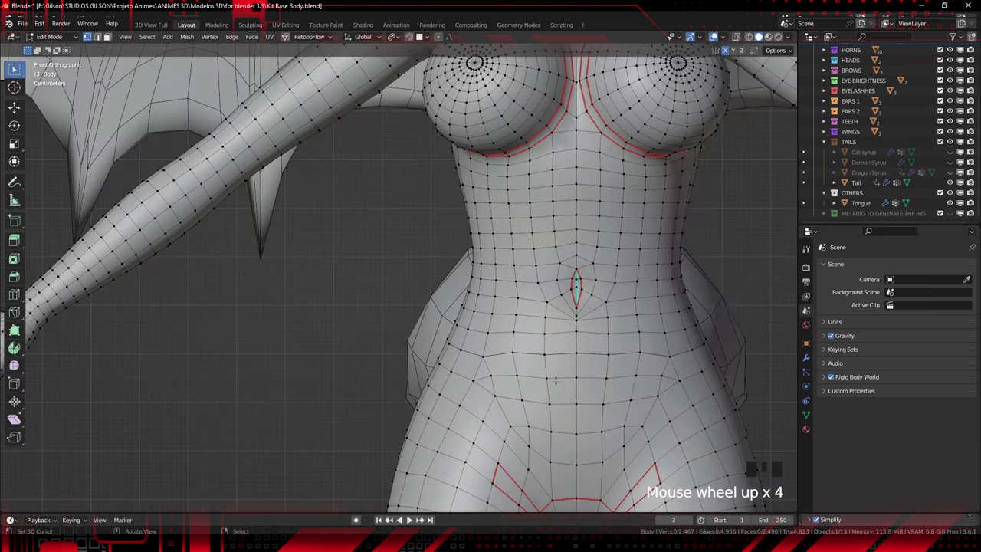
{"action": "key", "text": "a"}
{"action": "key", "text": "a"}
{"action": "key", "text": "a"}
{"action": "key", "text": "l"}
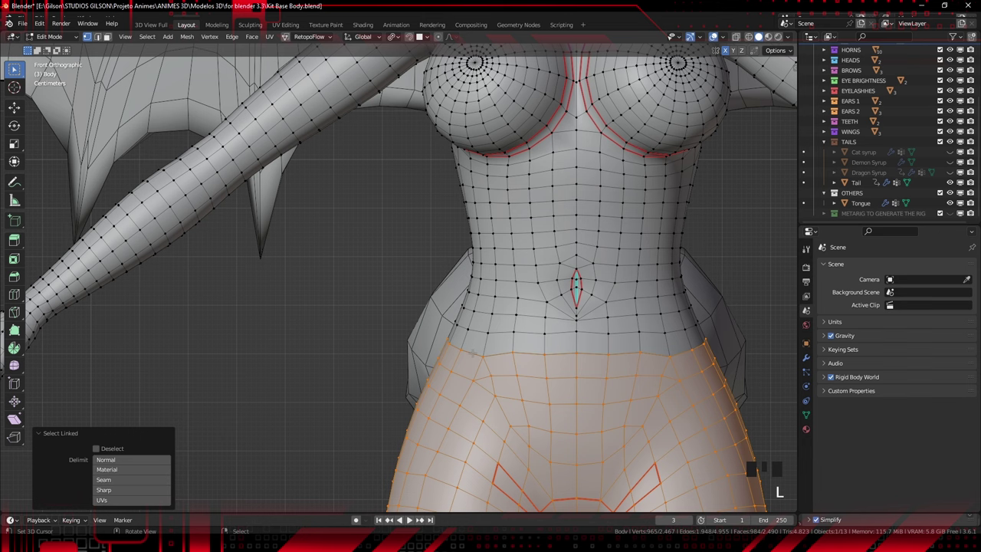
Clear the seams on a band of vertices along the waist join and try moving a vertex there
{"action": "key", "text": "a"}
{"action": "key", "text": "z"}
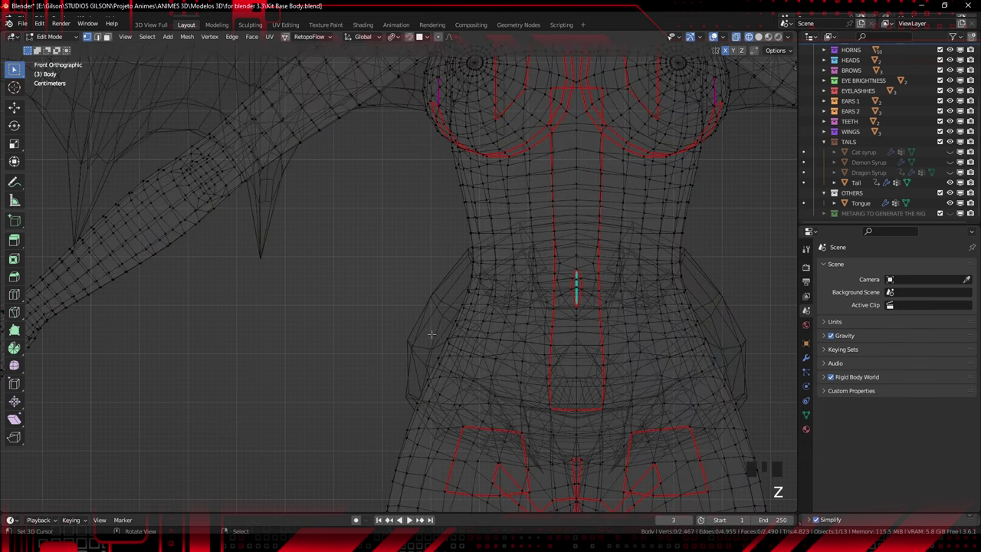
{"action": "left_click_drag", "start_coordinate": [432, 335], "coordinate": [793, 384]}
{"action": "key", "text": "q"}
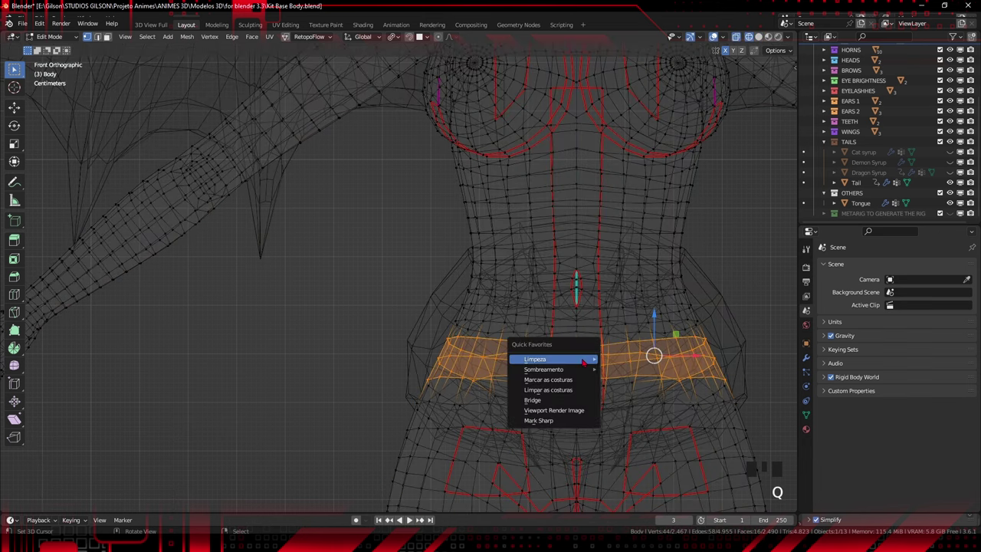
{"action": "left_click", "coordinate": [548, 391]}
{"action": "key", "text": "z"}
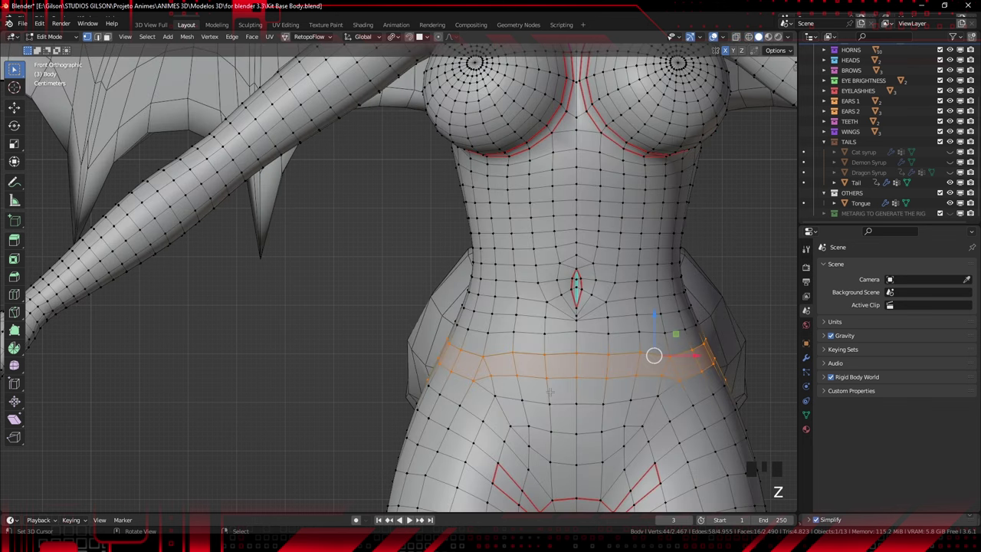
{"action": "key", "text": "alt+a"}
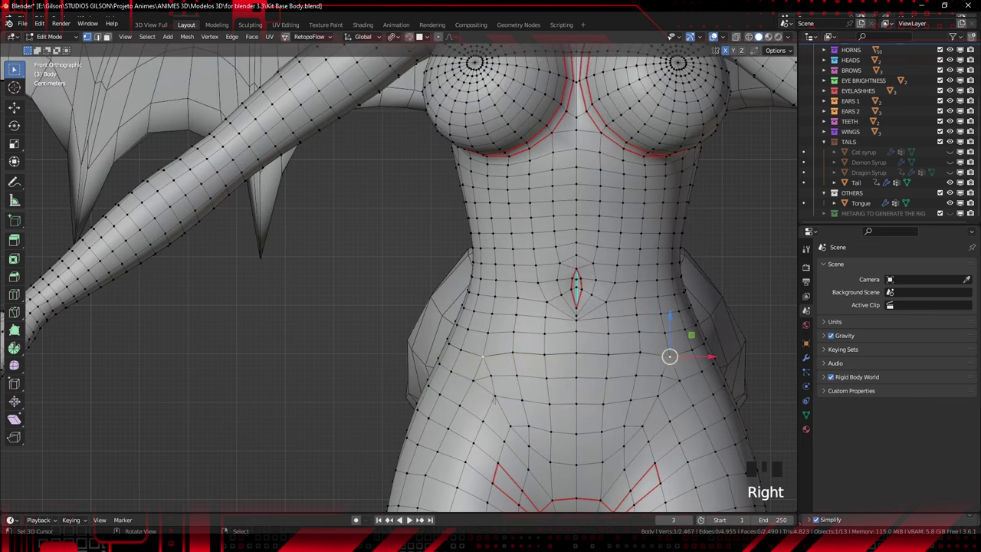
{"action": "key", "text": "g"}
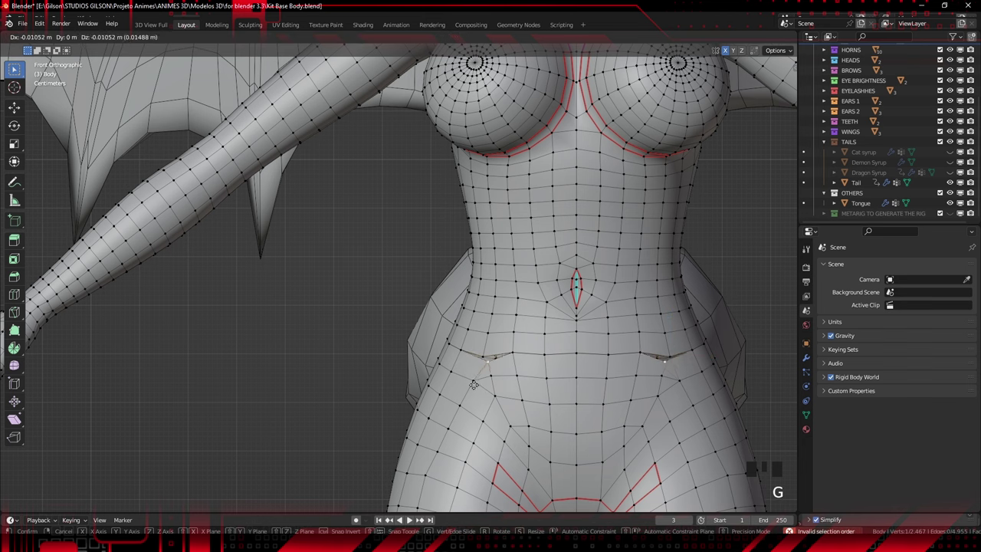
Select a taller band of vertices through the mesh around the waist join and clear its seams
{"action": "key", "text": "z"}
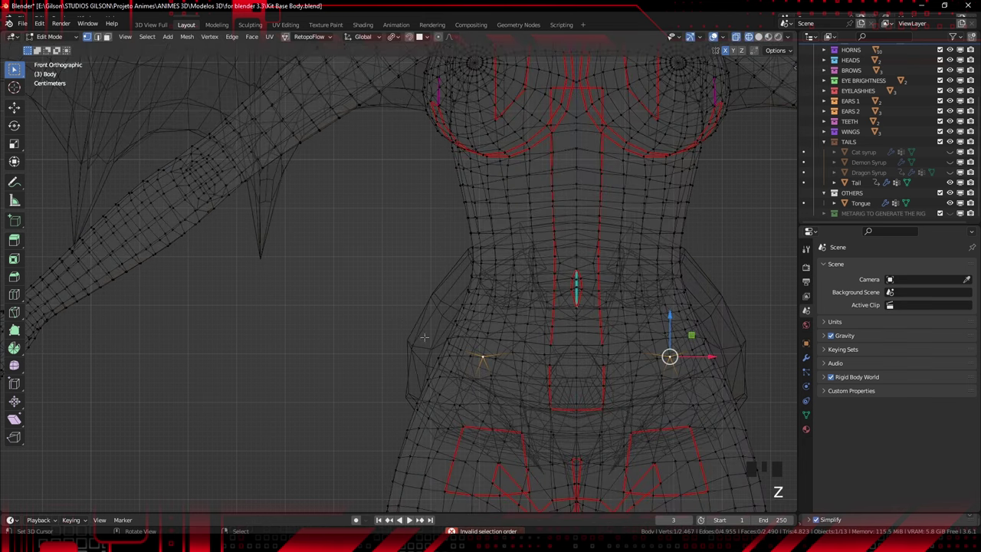
{"action": "left_click_drag", "start_coordinate": [396, 312], "coordinate": [759, 410]}
{"action": "key", "text": "q"}
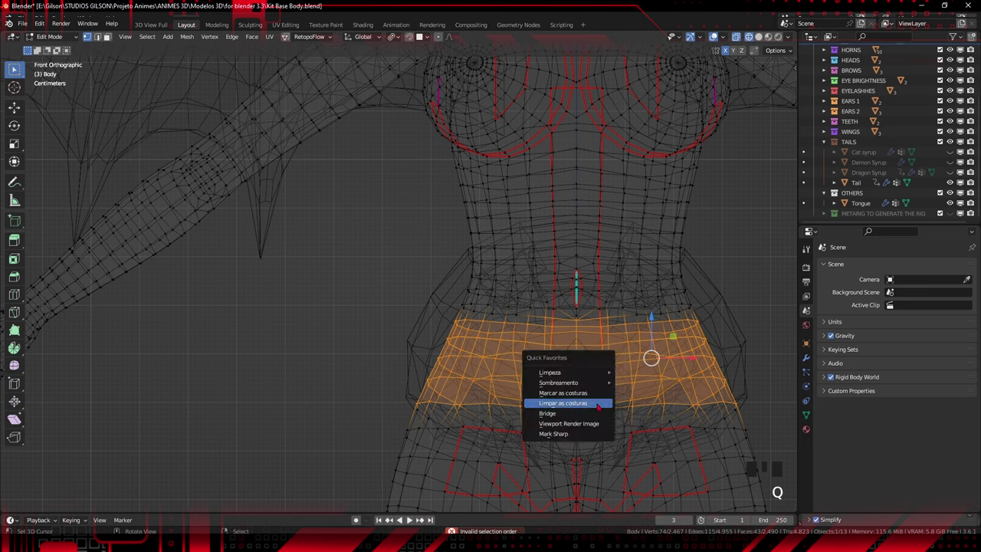
{"action": "left_click", "coordinate": [596, 403]}
{"action": "key", "text": "z"}
{"action": "middle_click_drag", "start_coordinate": [623, 411], "coordinate": [515, 407]}
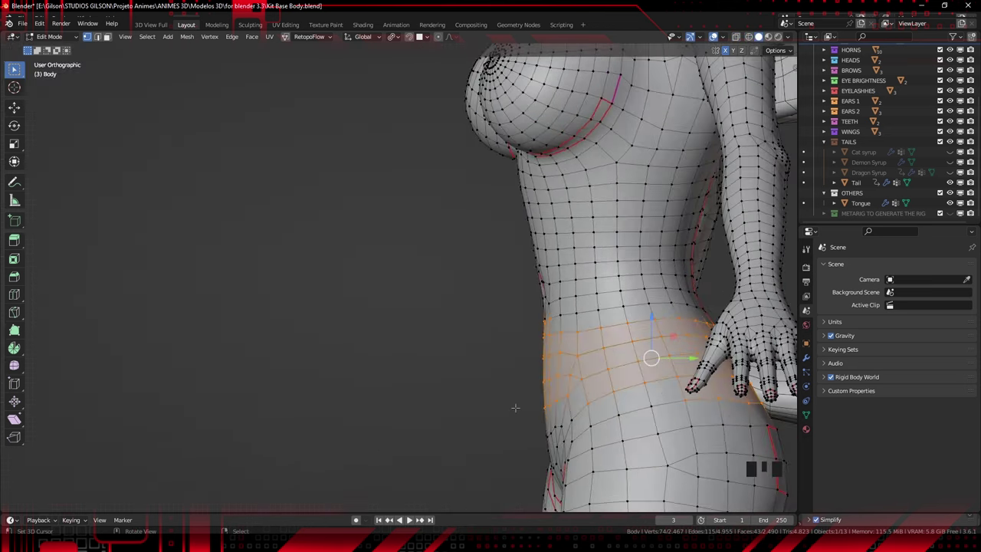